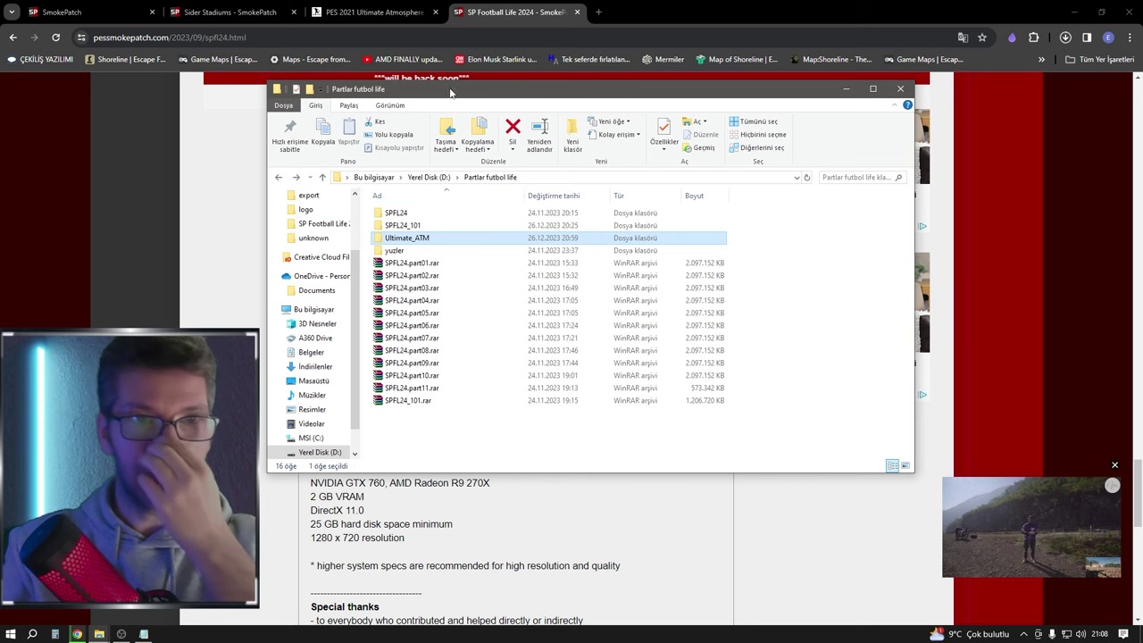
Step: Select the eleven SPFL24 part archives together in the Partlar futbol life folder, followed by only SPFL24_101.rar
drag(414, 89, 536, 105)
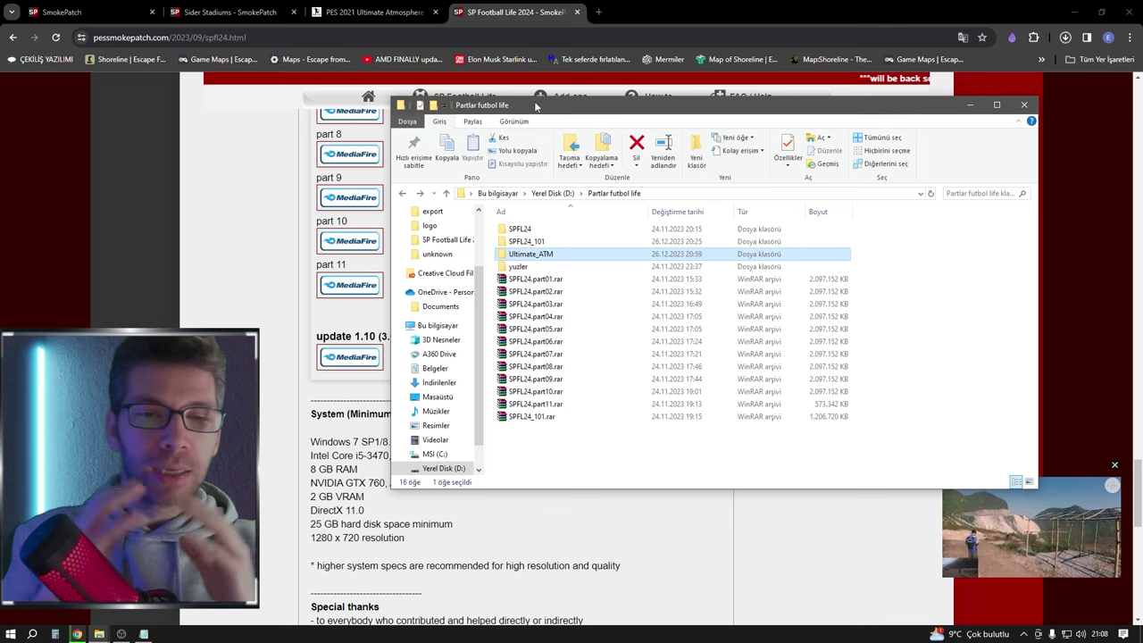
click(572, 279)
shift+click(623, 403)
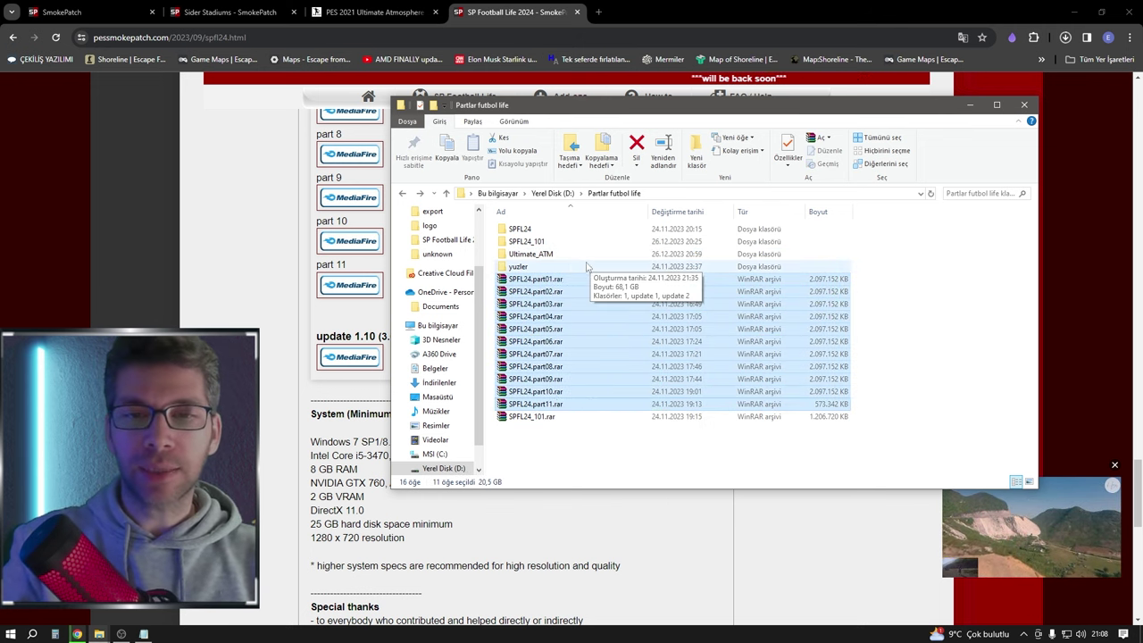
click(576, 416)
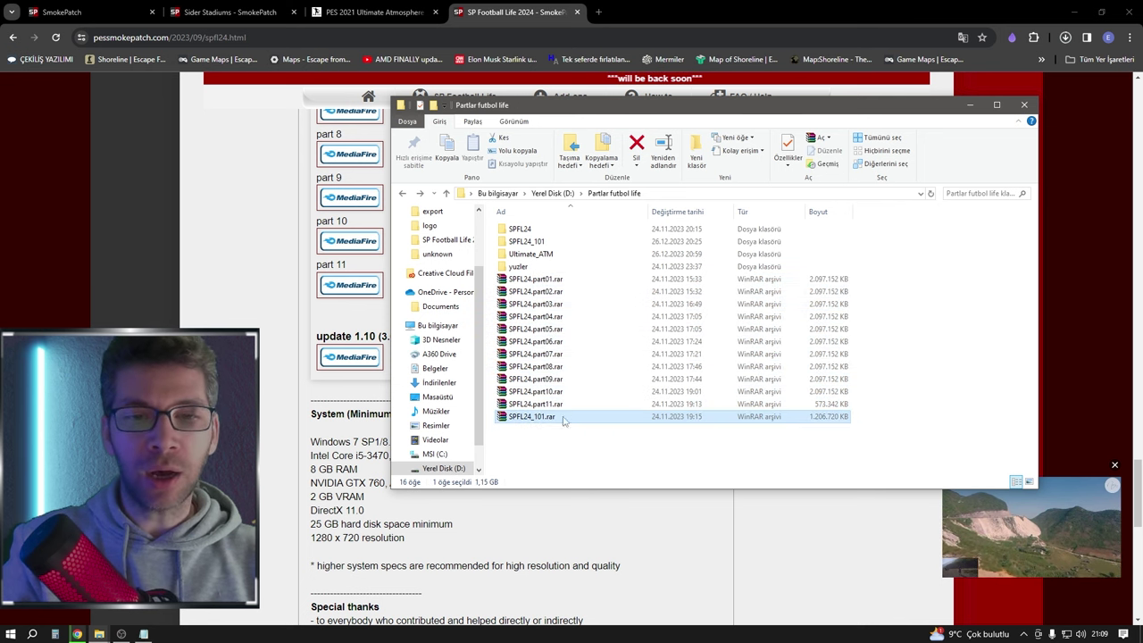
Step: Start extracting SPFL24.part01.rar into an SPFL24 folder, replace all existing files, and cancel the extraction
click(558, 280)
right_click(556, 284)
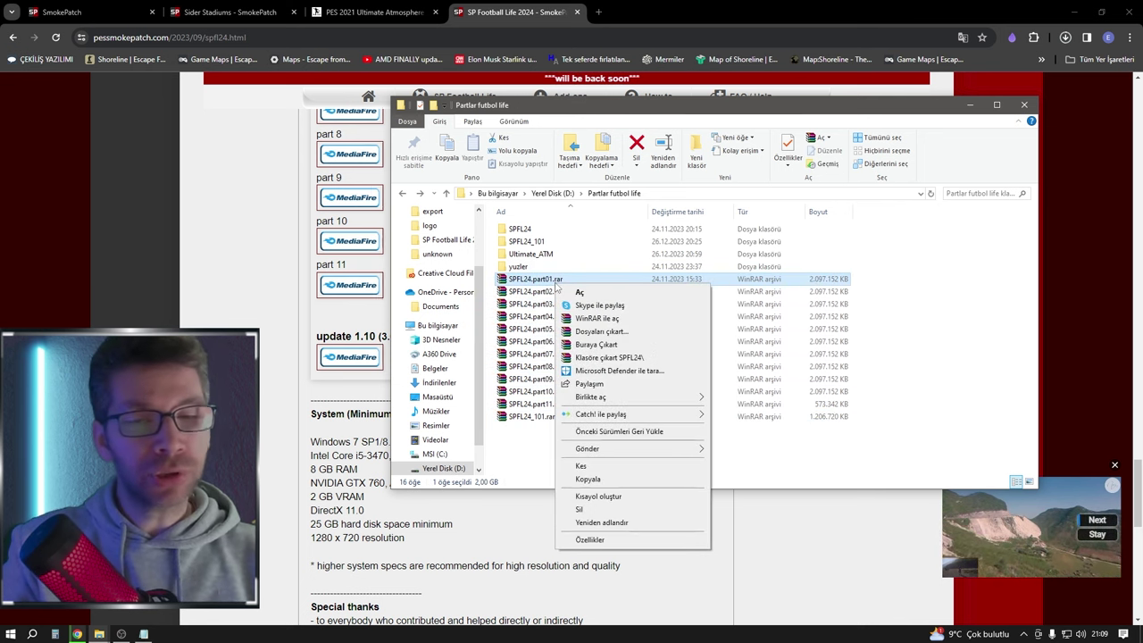
click(656, 359)
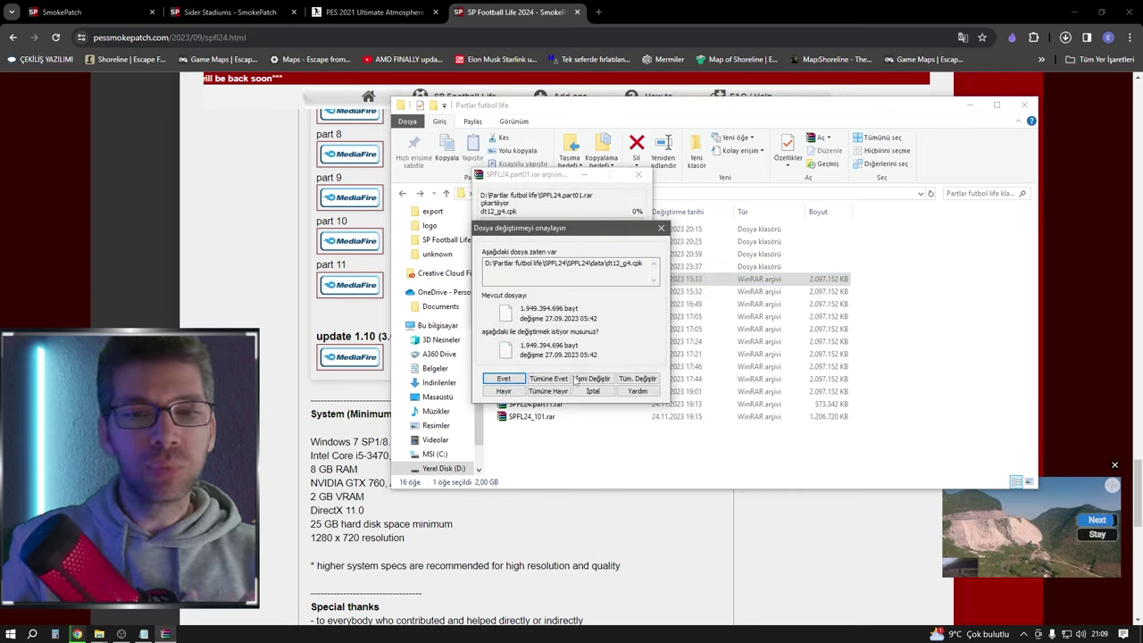
click(550, 378)
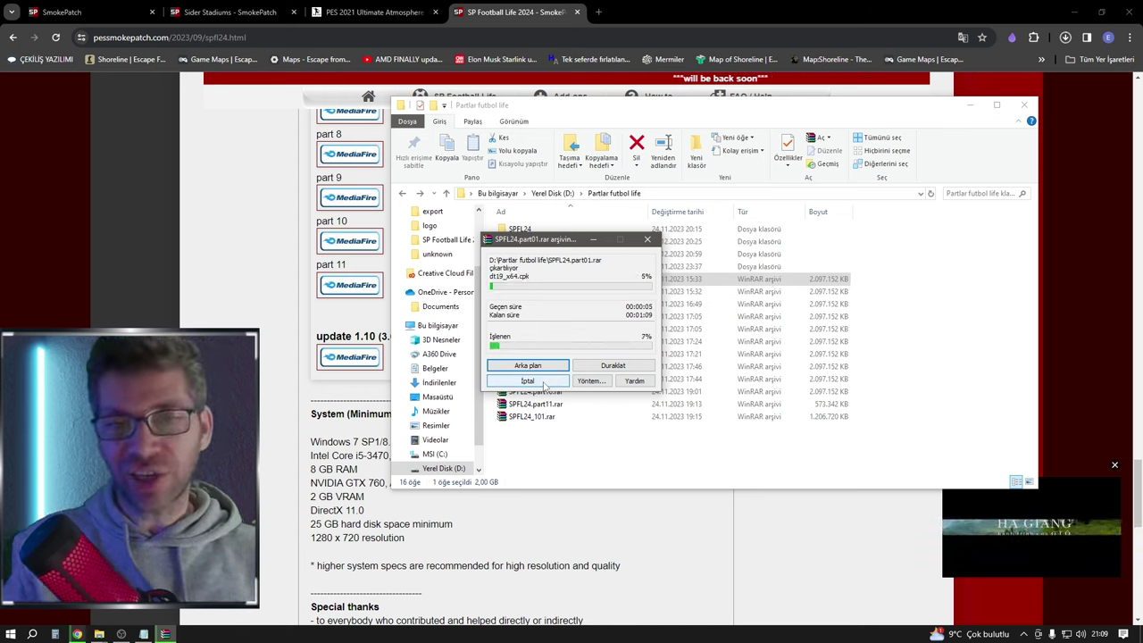
click(544, 382)
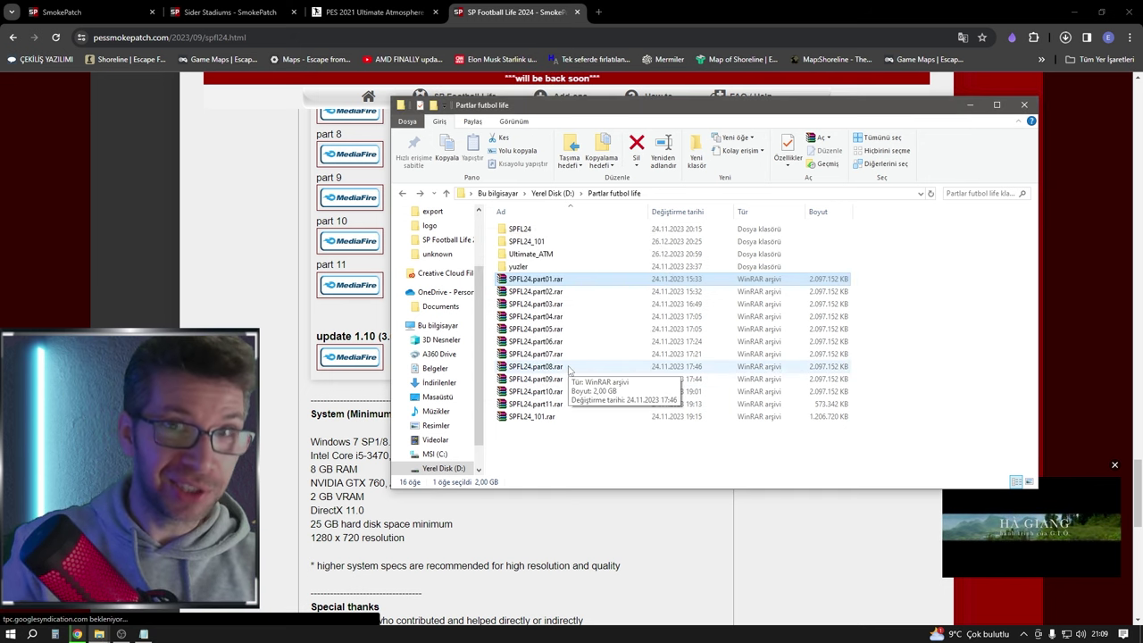
click(539, 417)
right_click(540, 423)
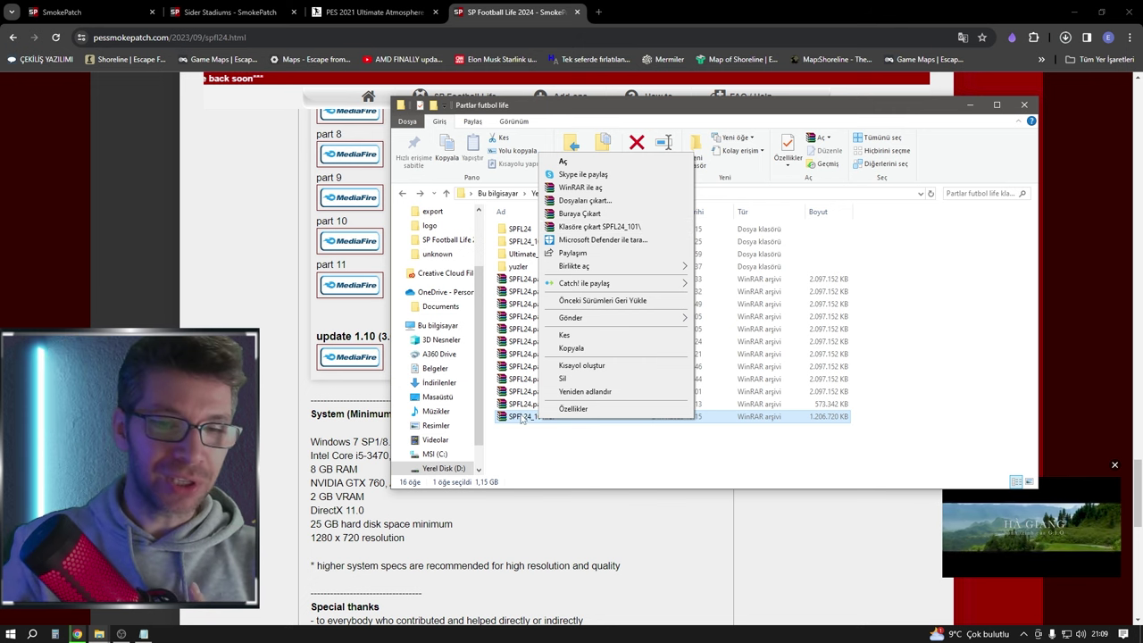
click(554, 445)
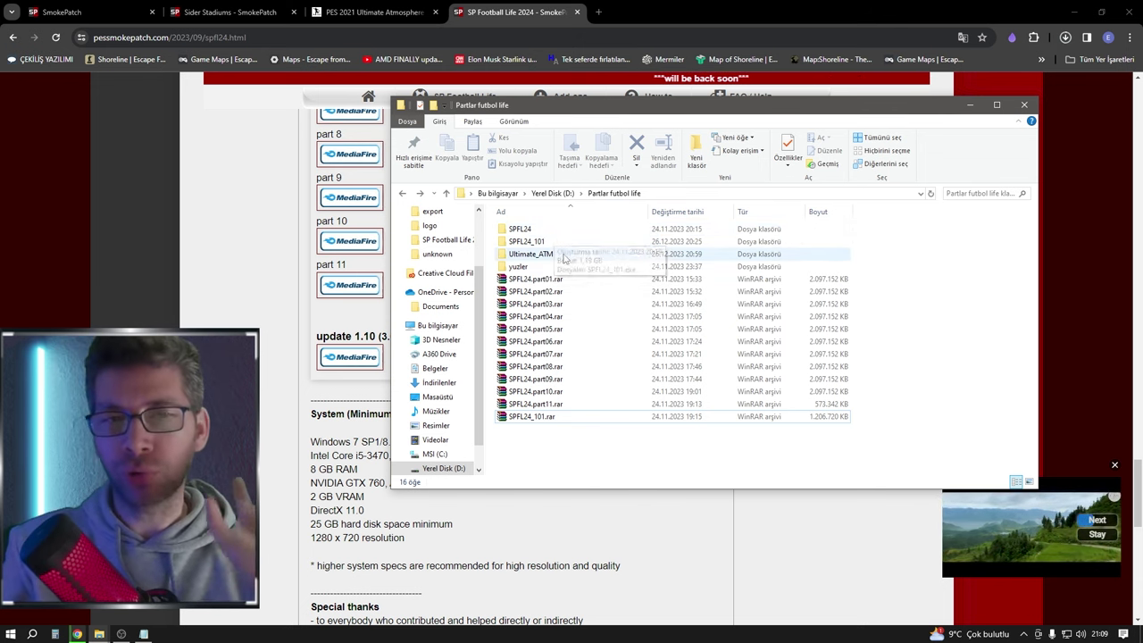
Step: Run SPFL24_setup.exe from the nested SPFL24 folder as administrator and allow it to make changes
click(531, 231)
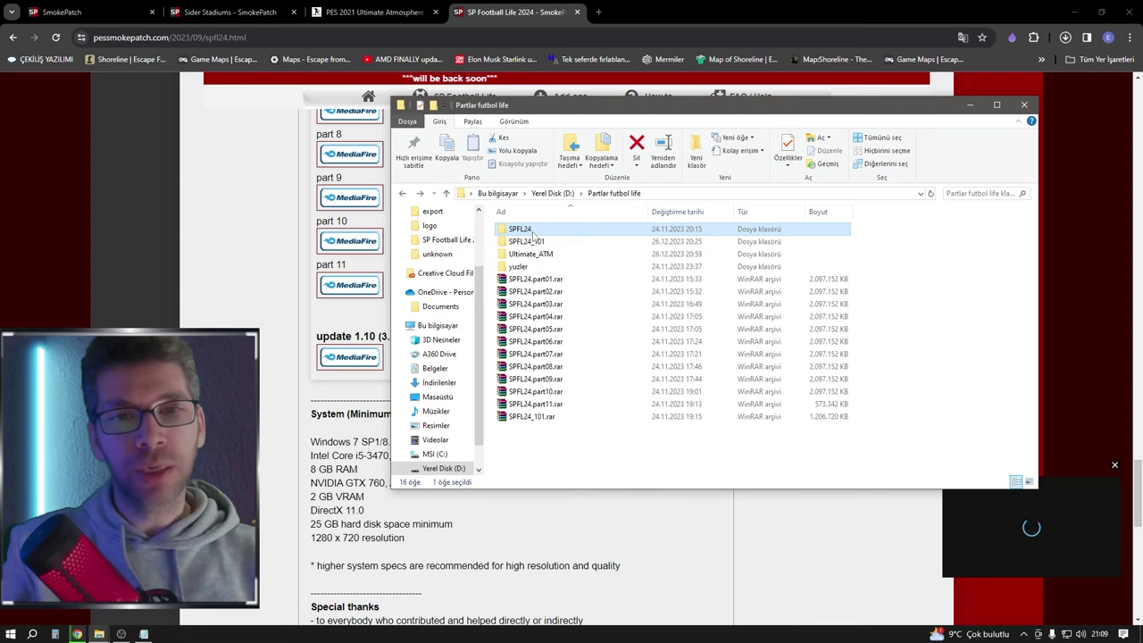
double_click(532, 231)
double_click(523, 230)
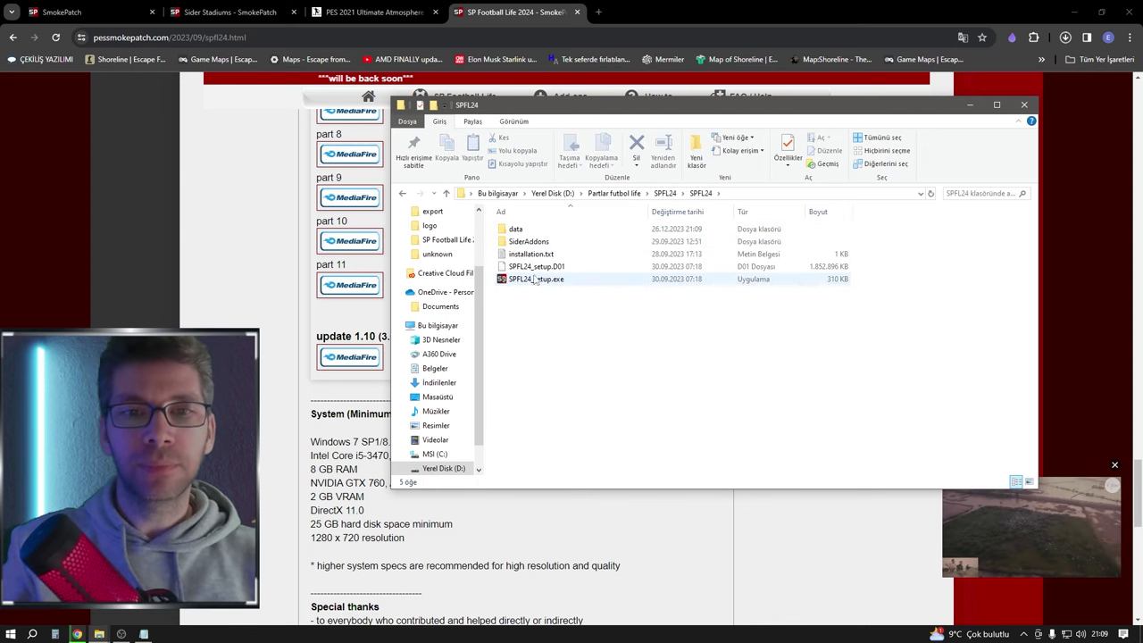
click(548, 280)
right_click(548, 280)
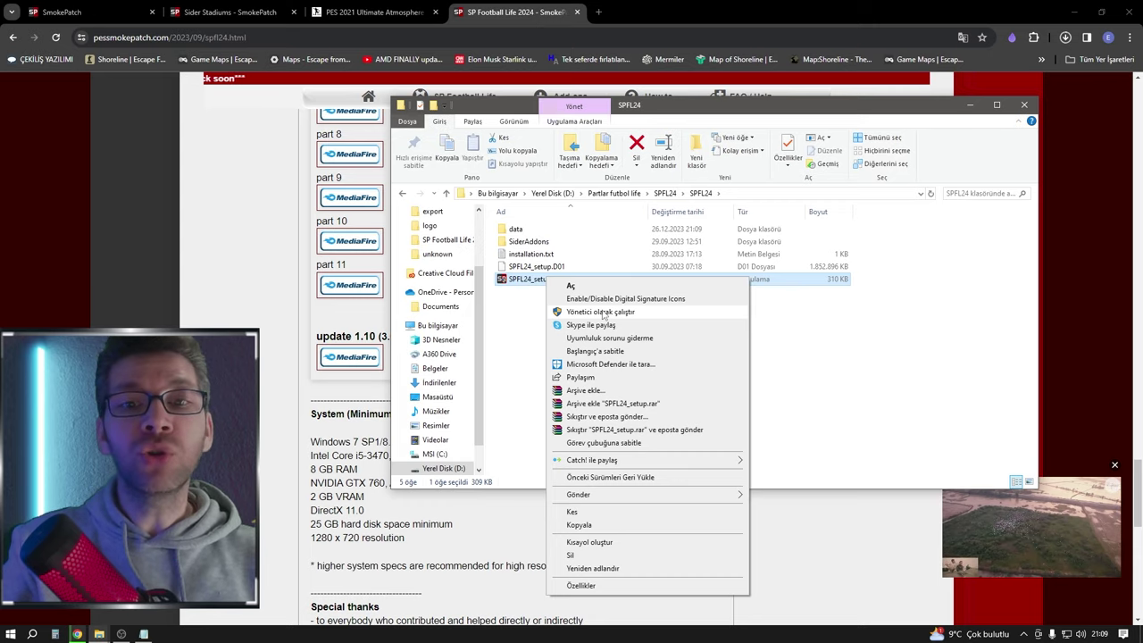
click(603, 311)
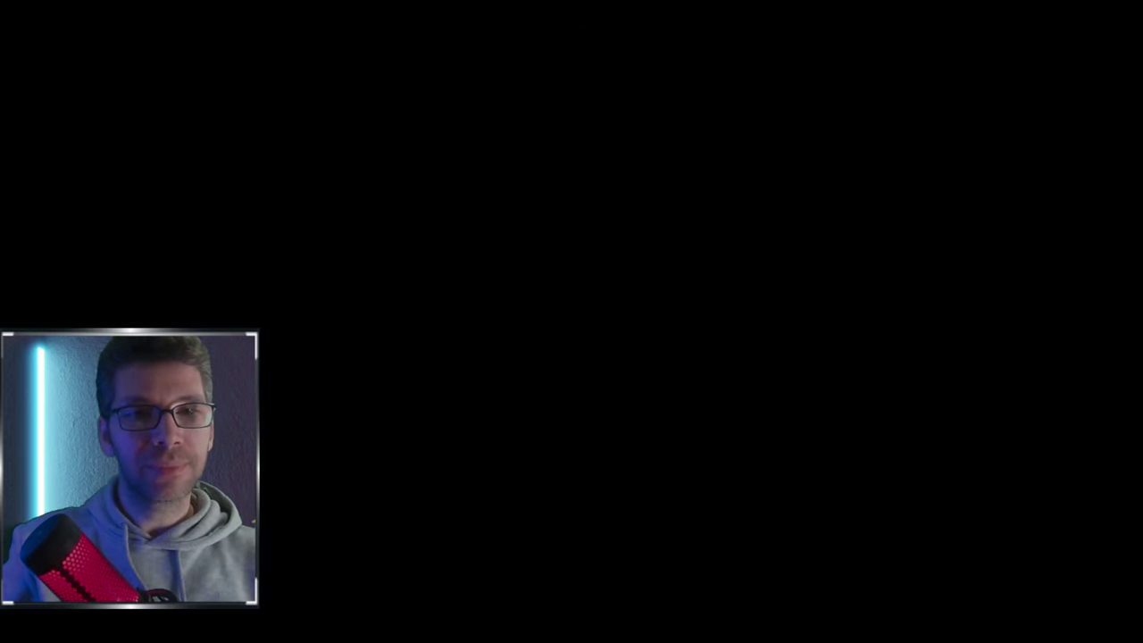
click(552, 390)
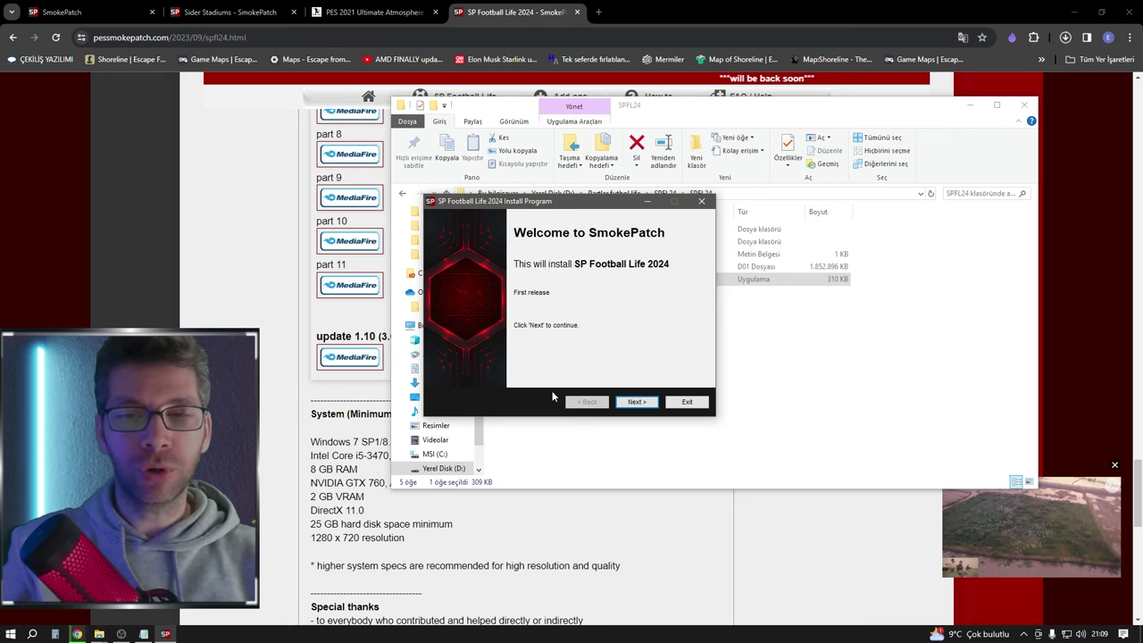
Step: Advance the SP Football Life 2024 installer to the installation directory page and exit without installing
click(636, 402)
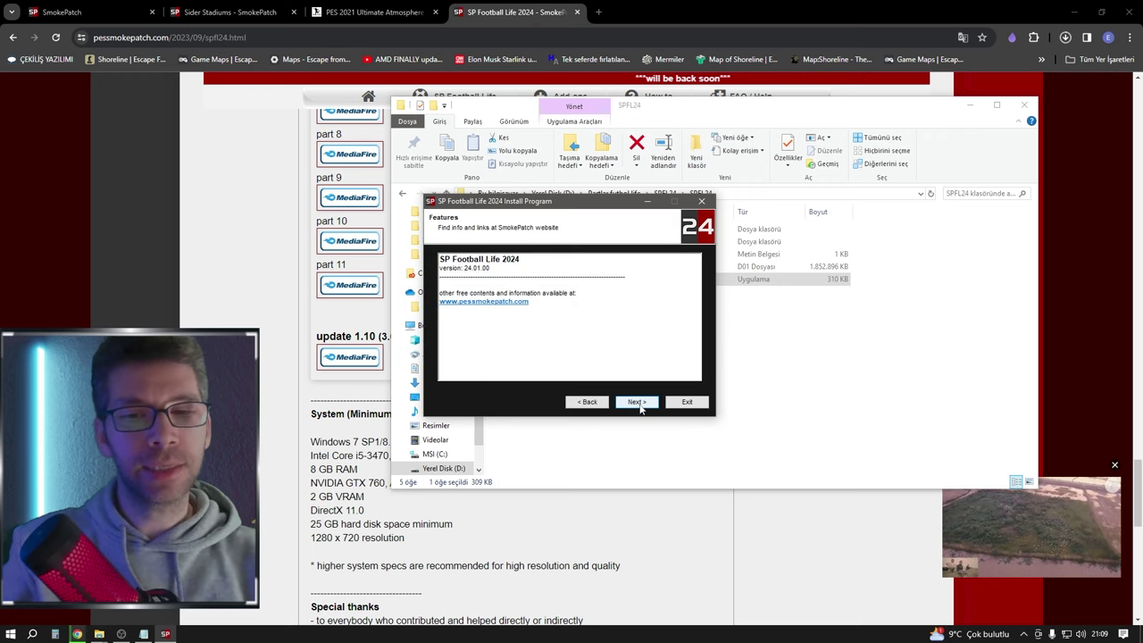
click(637, 402)
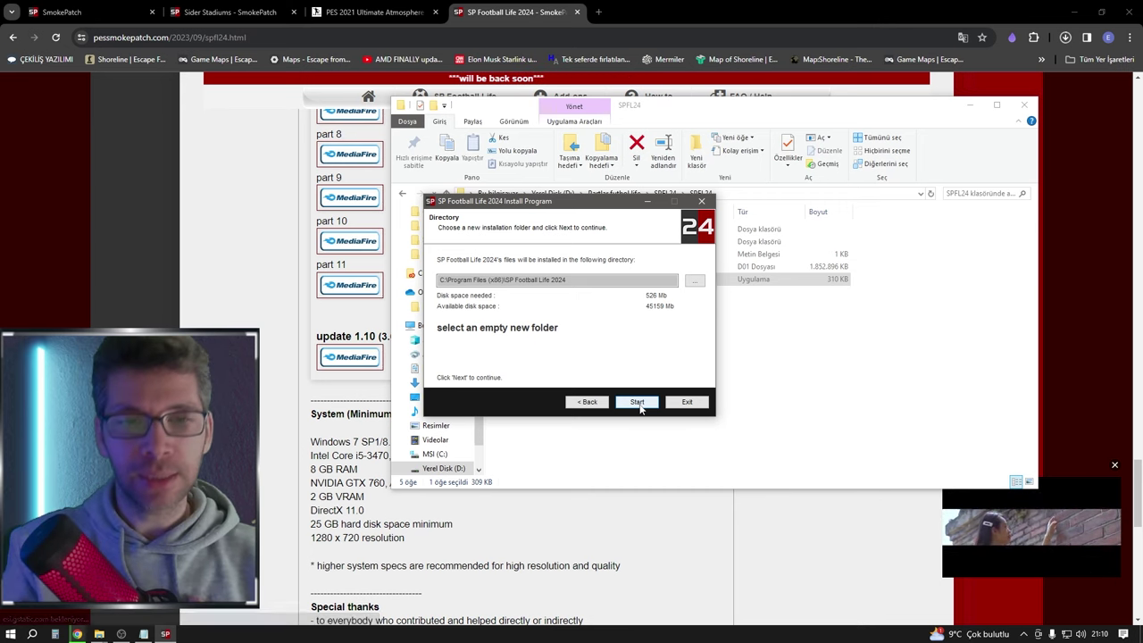
click(687, 402)
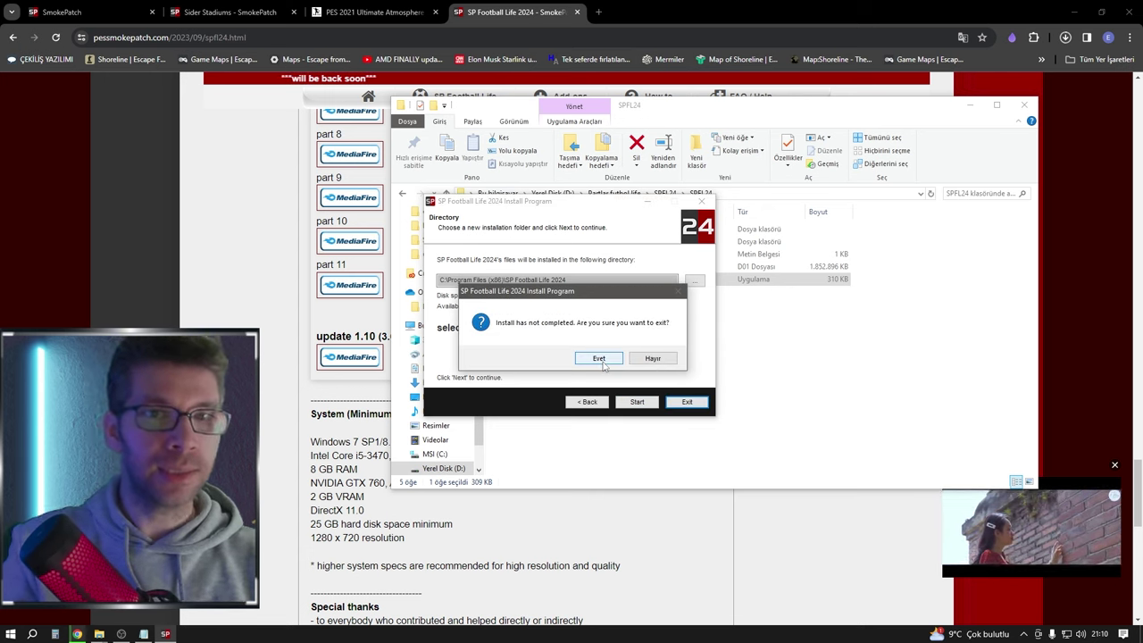
click(602, 361)
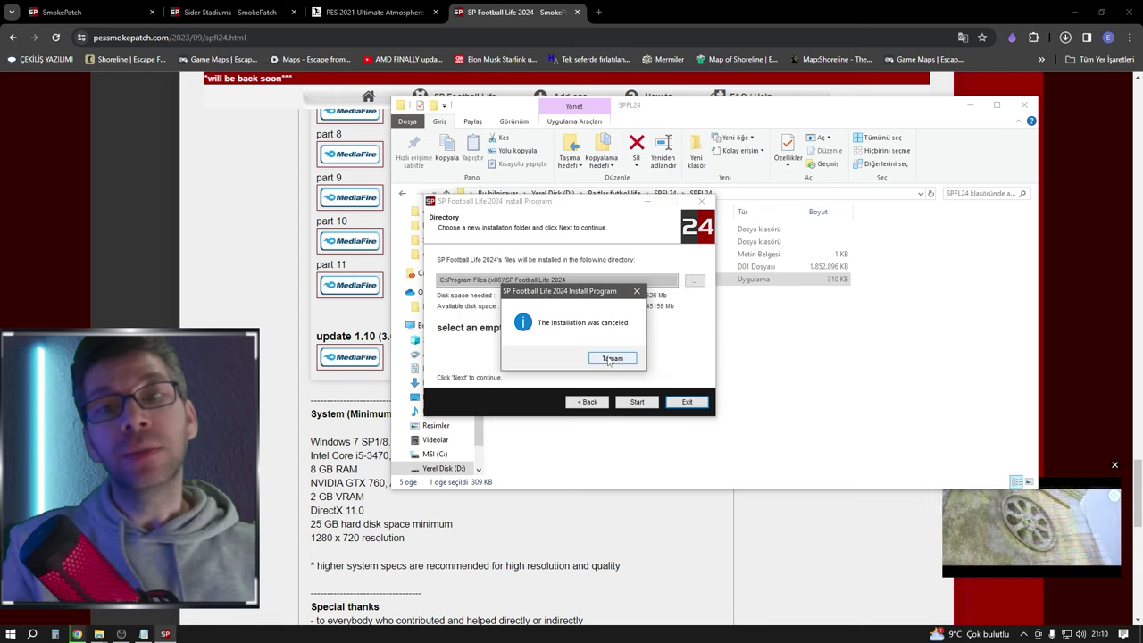
click(610, 359)
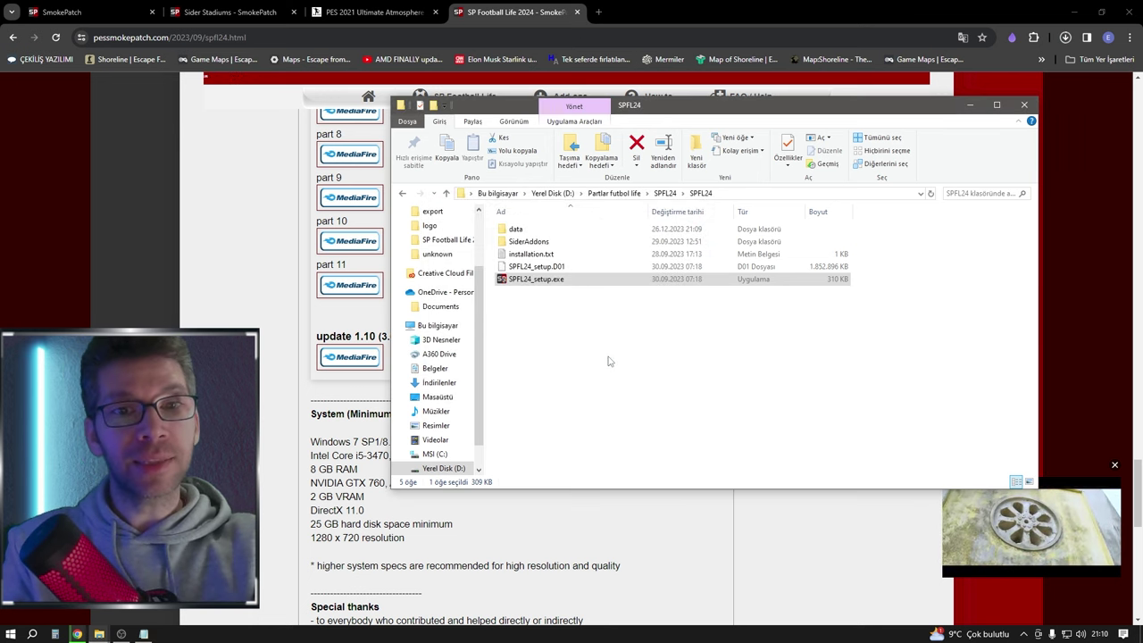
Step: Go back to the Partlar futbol life folder and run SPFL24_101.exe from the SPFL24_101 folder as administrator
click(402, 194)
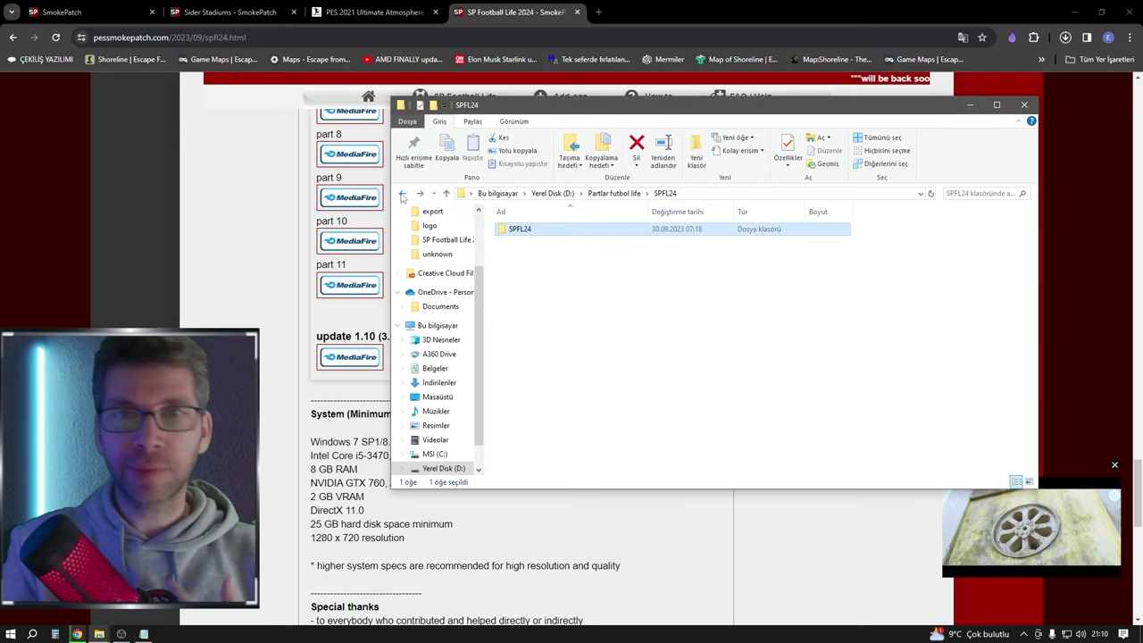
click(402, 194)
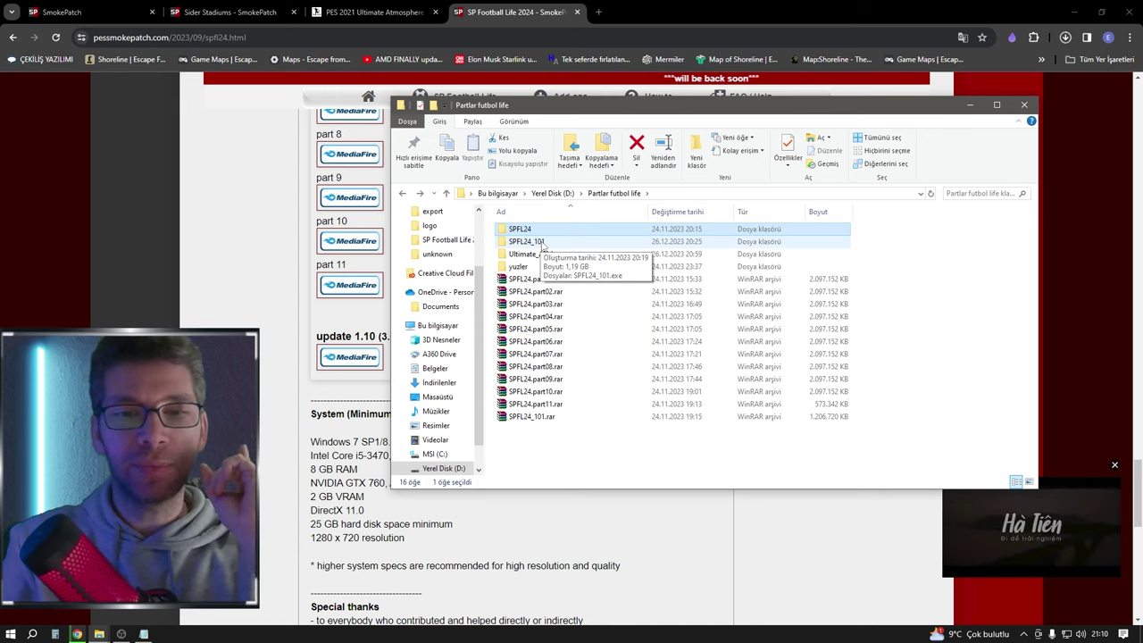
double_click(527, 241)
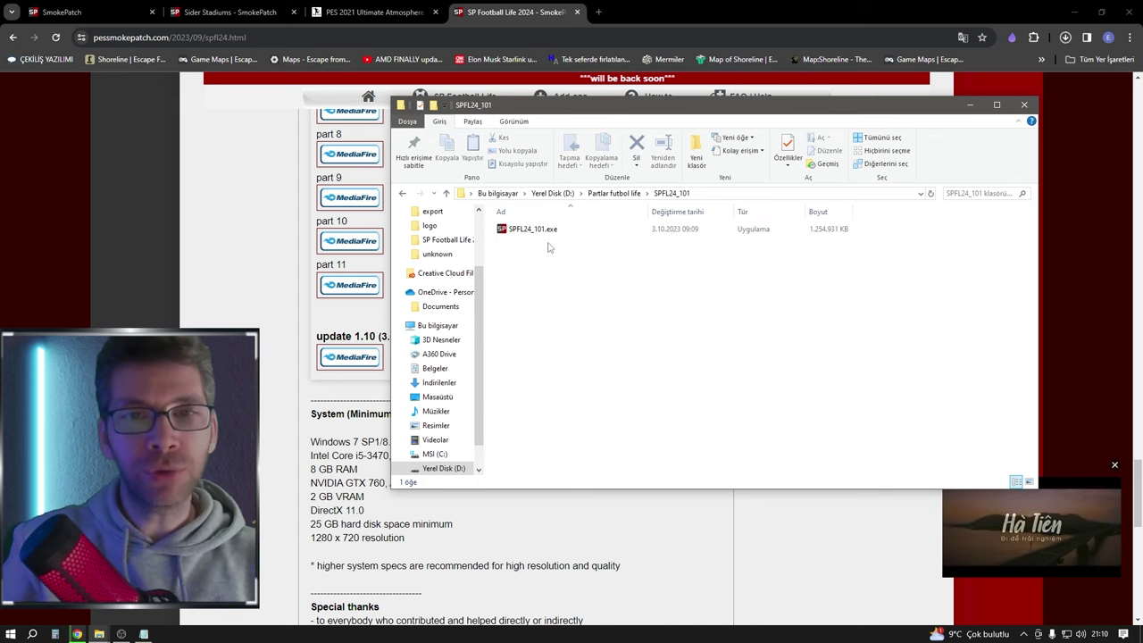
right_click(533, 230)
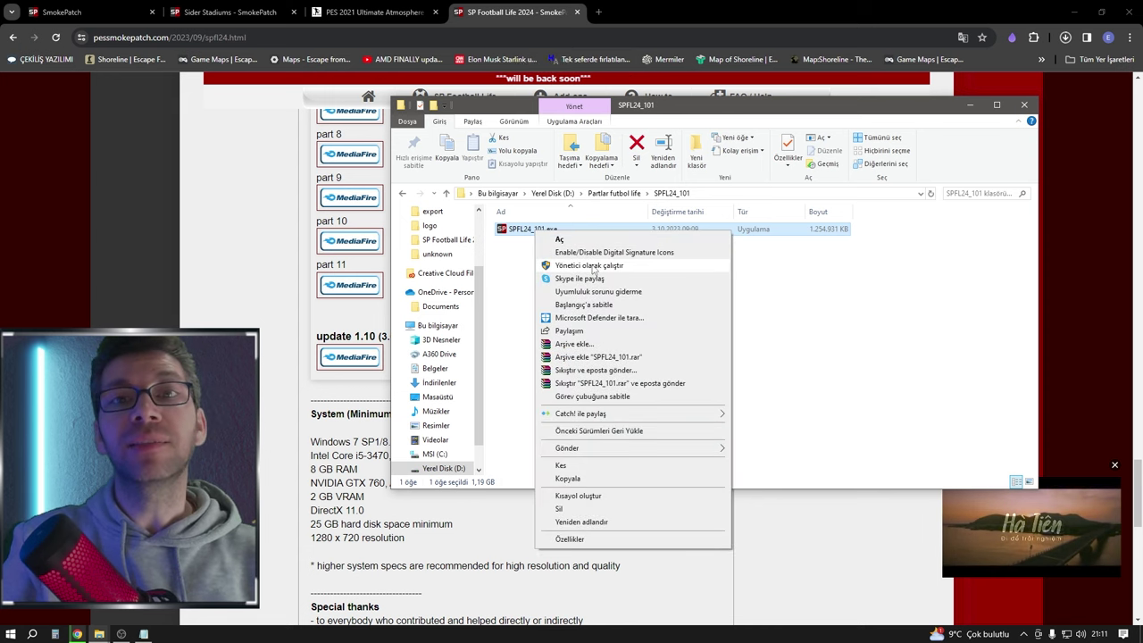
click(591, 266)
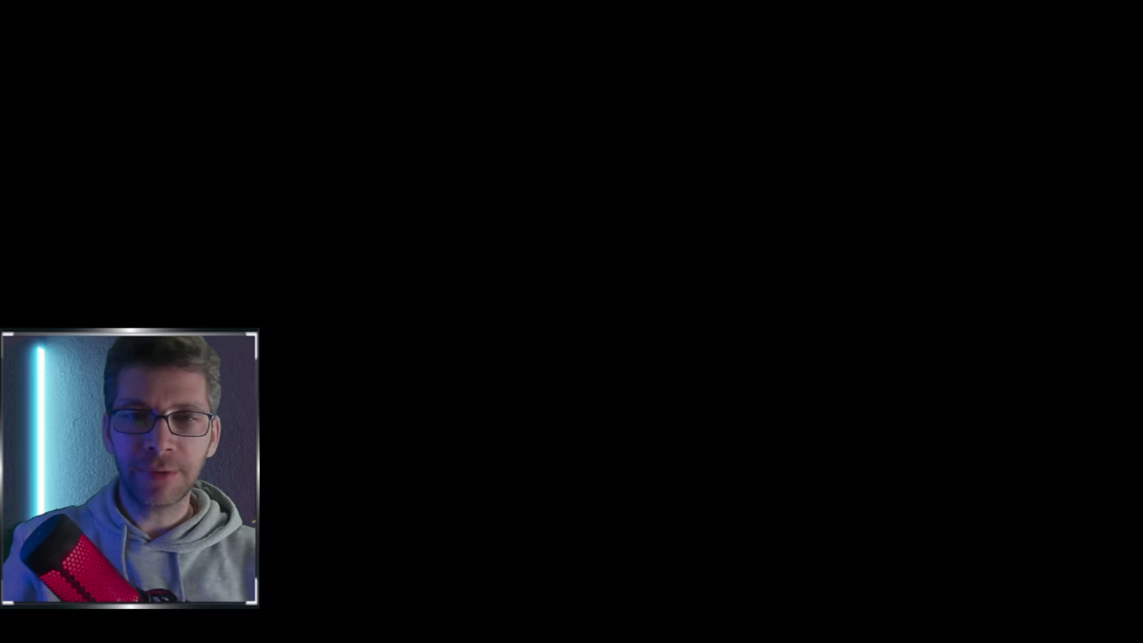
click(508, 297)
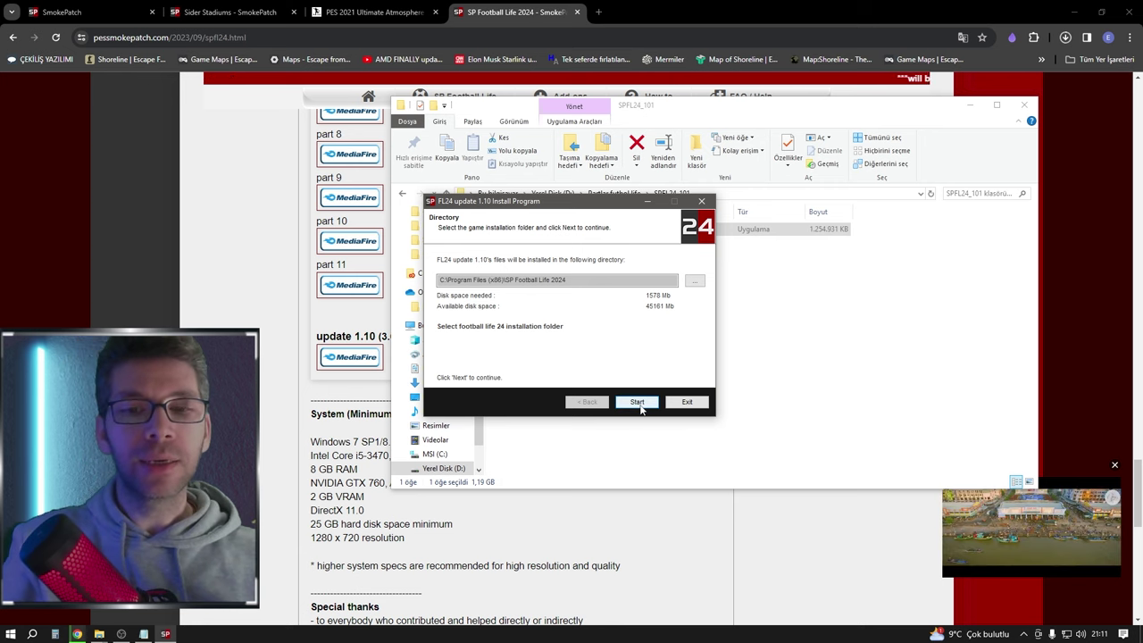
Step: Exit the FL24 update 1.10 installer without installing and return to the Partlar futbol life folder
click(688, 402)
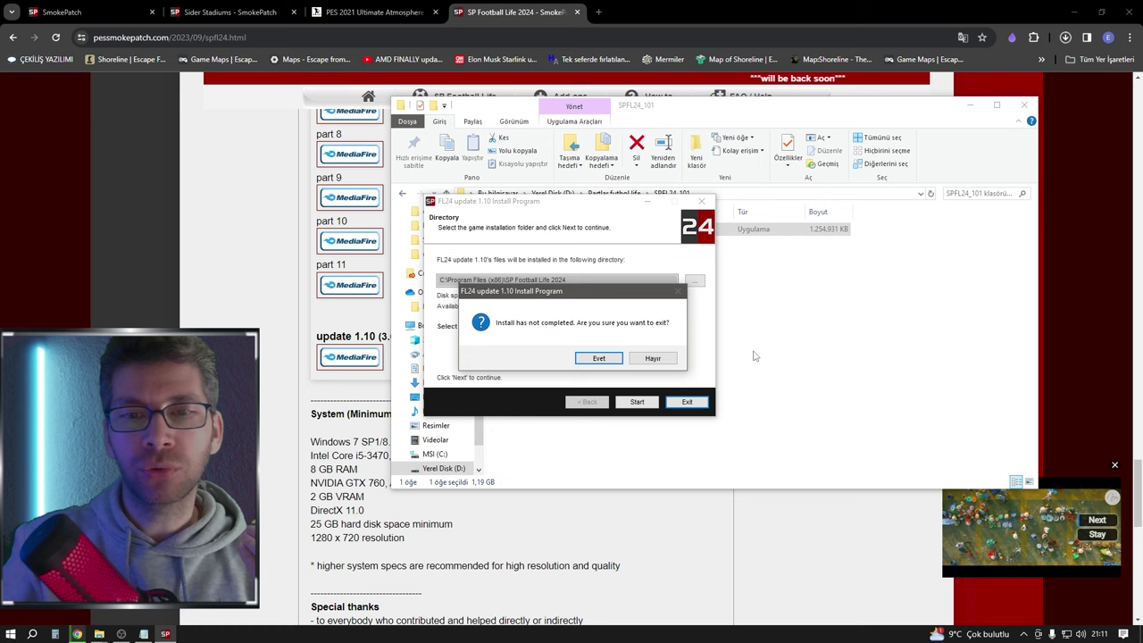
click(598, 358)
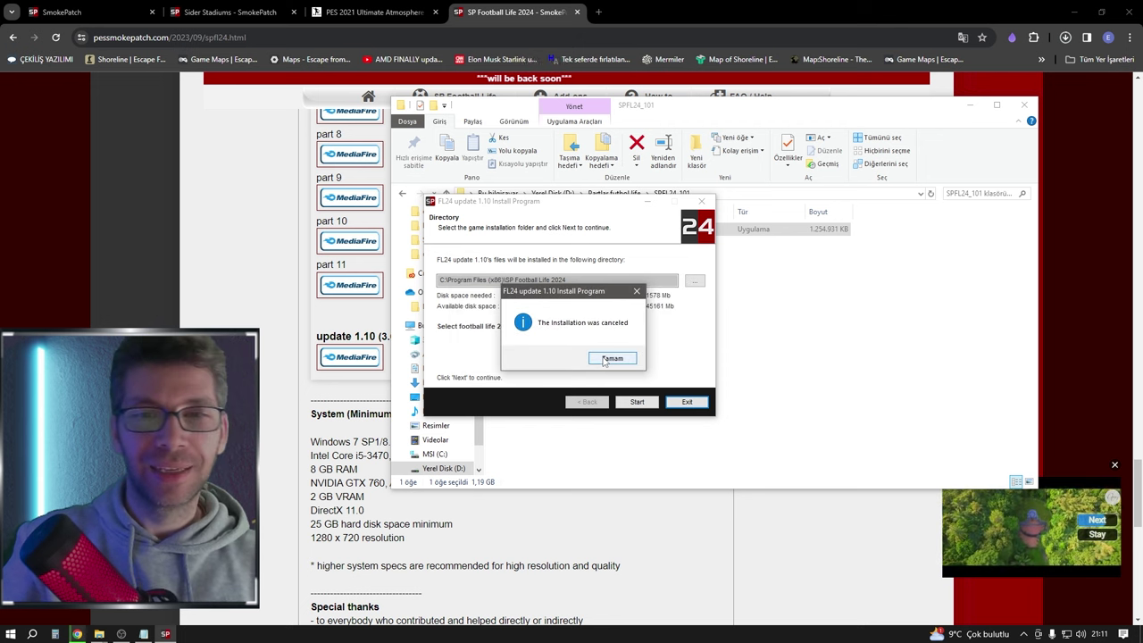
click(605, 359)
click(603, 361)
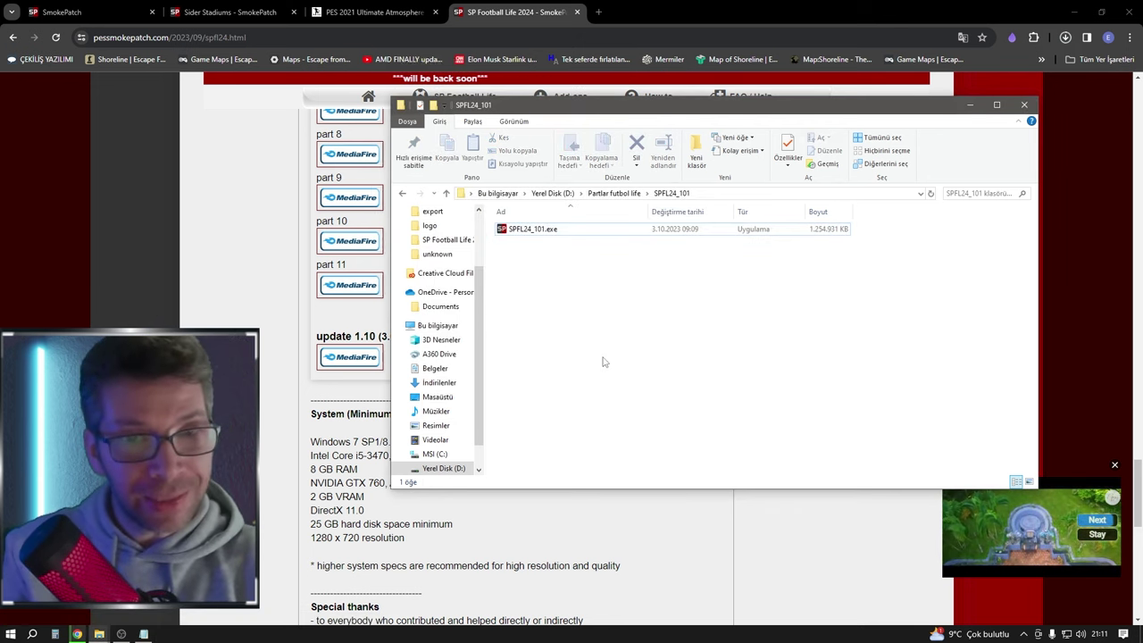
key(BackSpace)
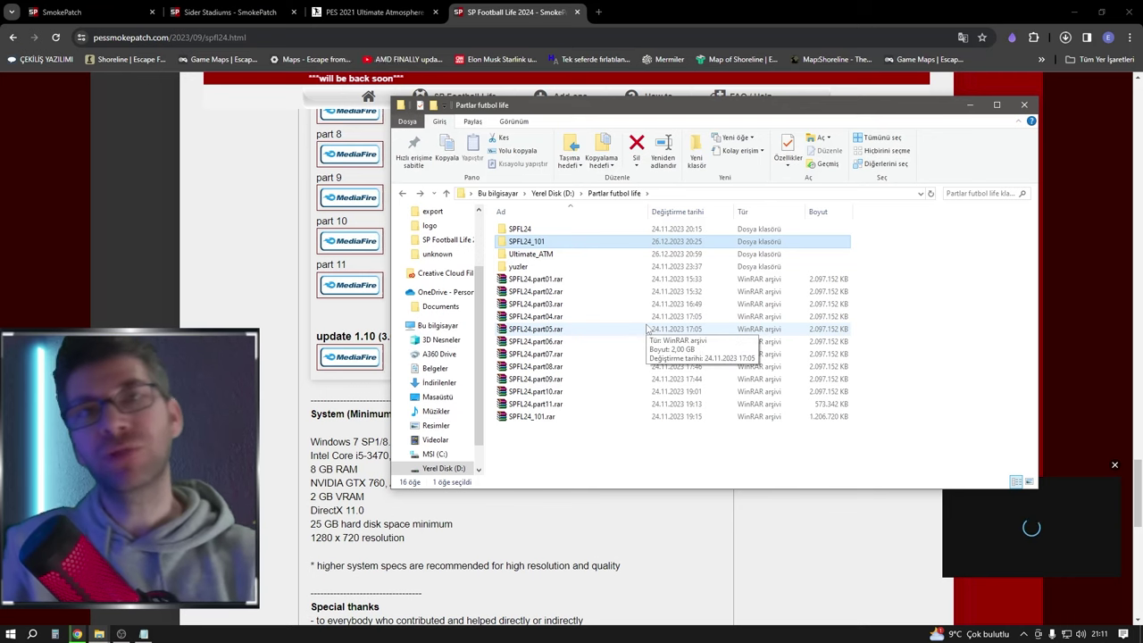
Step: Switch to the SP Football Life 2024 folder window, go up to Program Files (x86) on drive D, and move the window aside
click(99, 633)
click(332, 224)
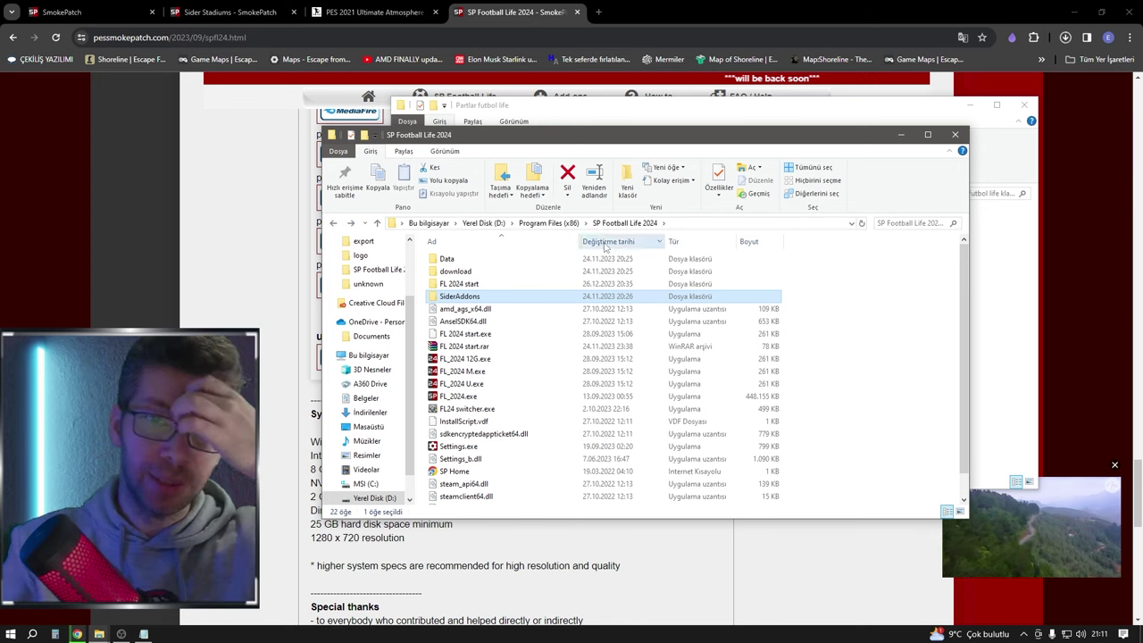
click(558, 223)
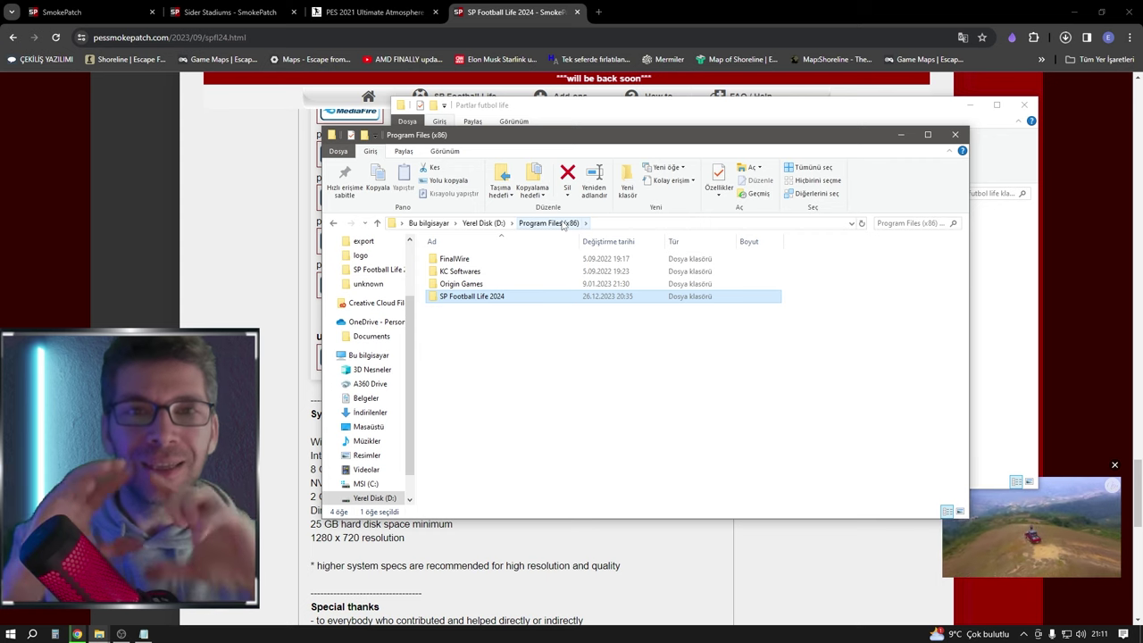
click(533, 372)
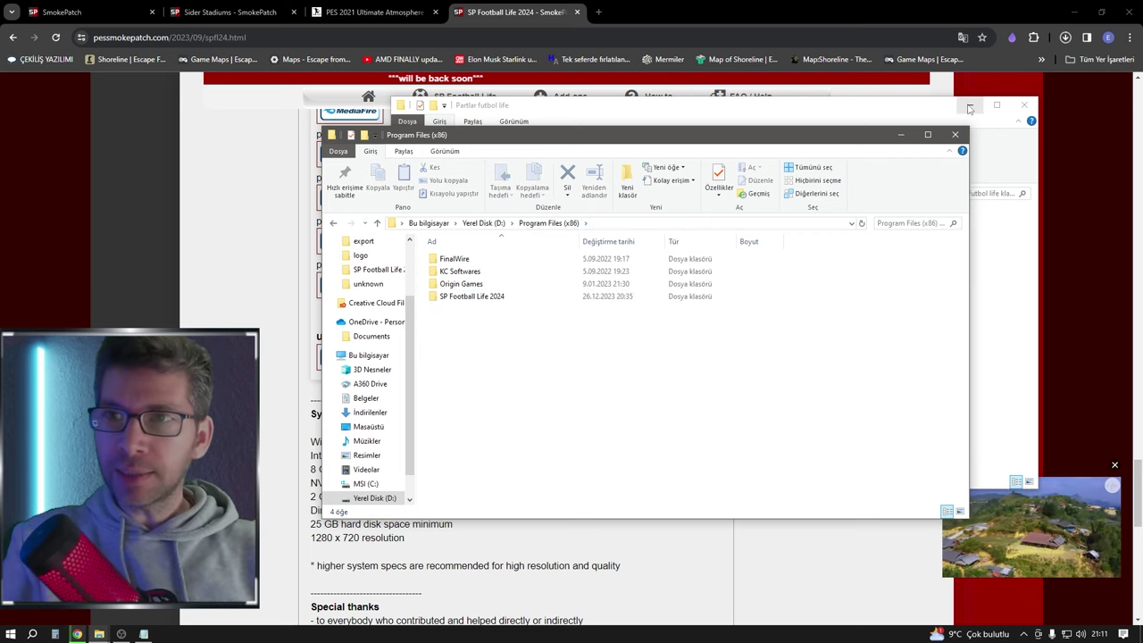
drag(669, 140, 738, 113)
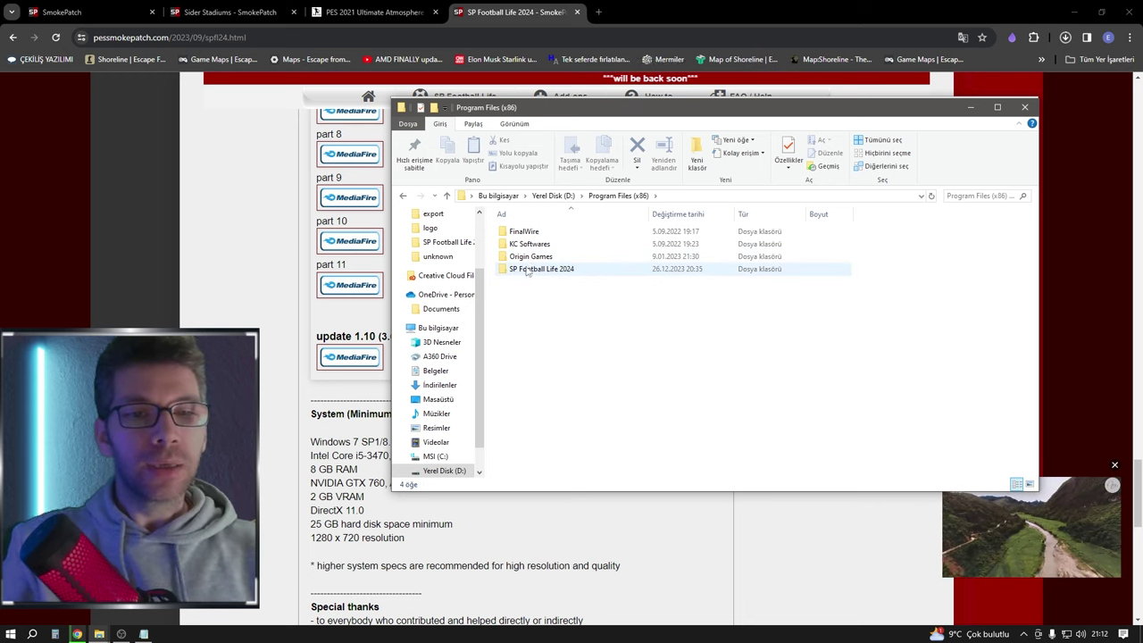
Step: Search Windows for "defe", open Windows Security, and go to the virus and threat protection settings
click(31, 635)
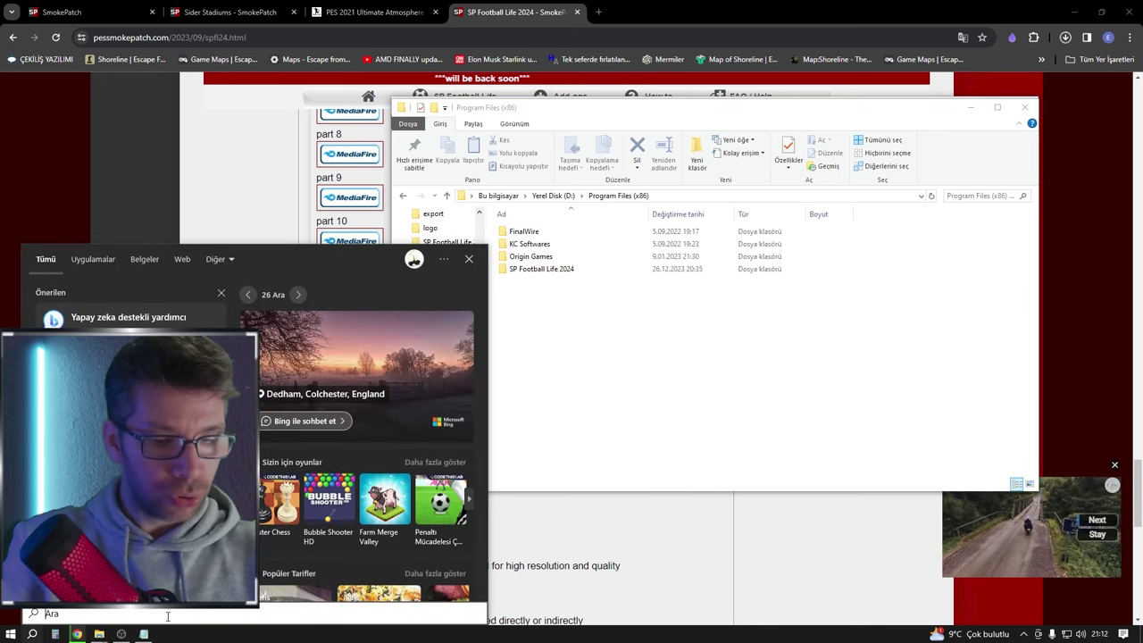
text(defe)
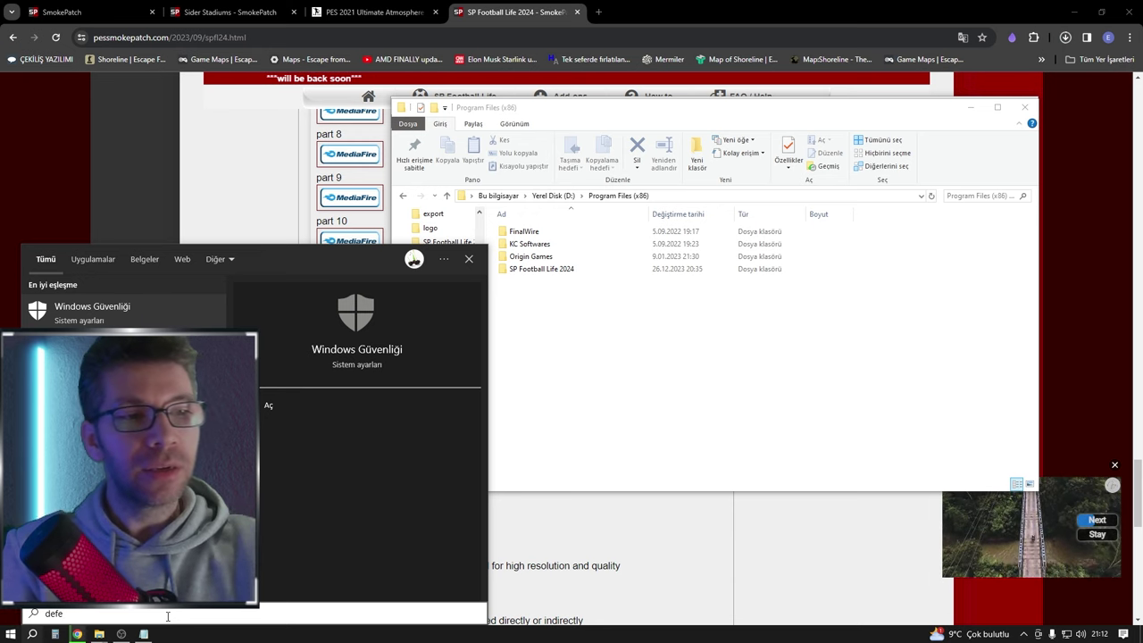
key(Return)
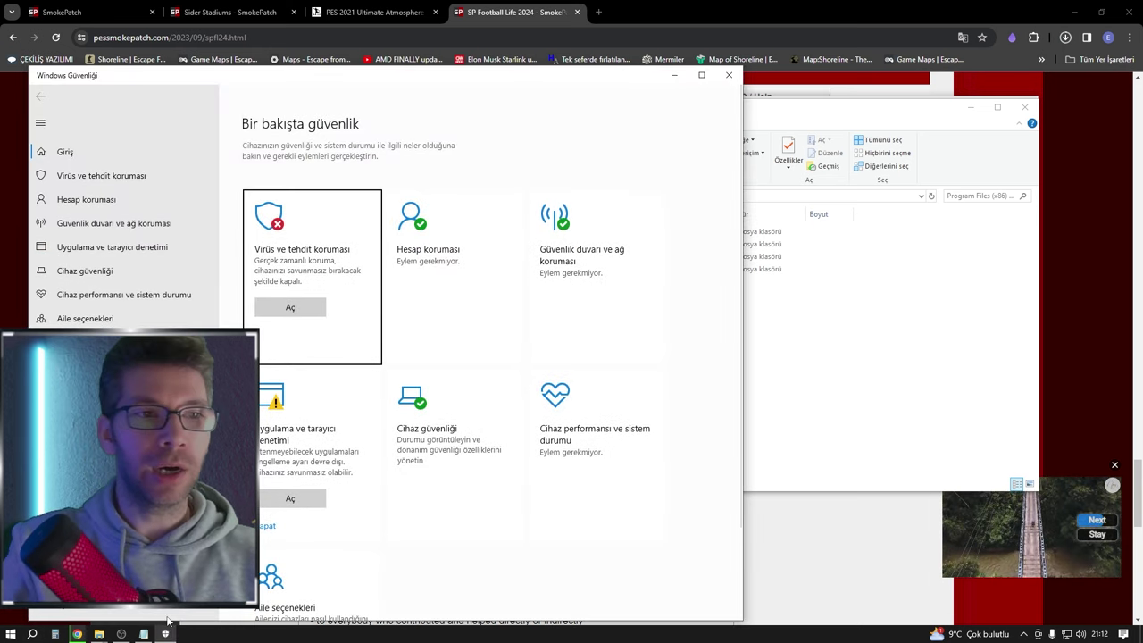
click(136, 177)
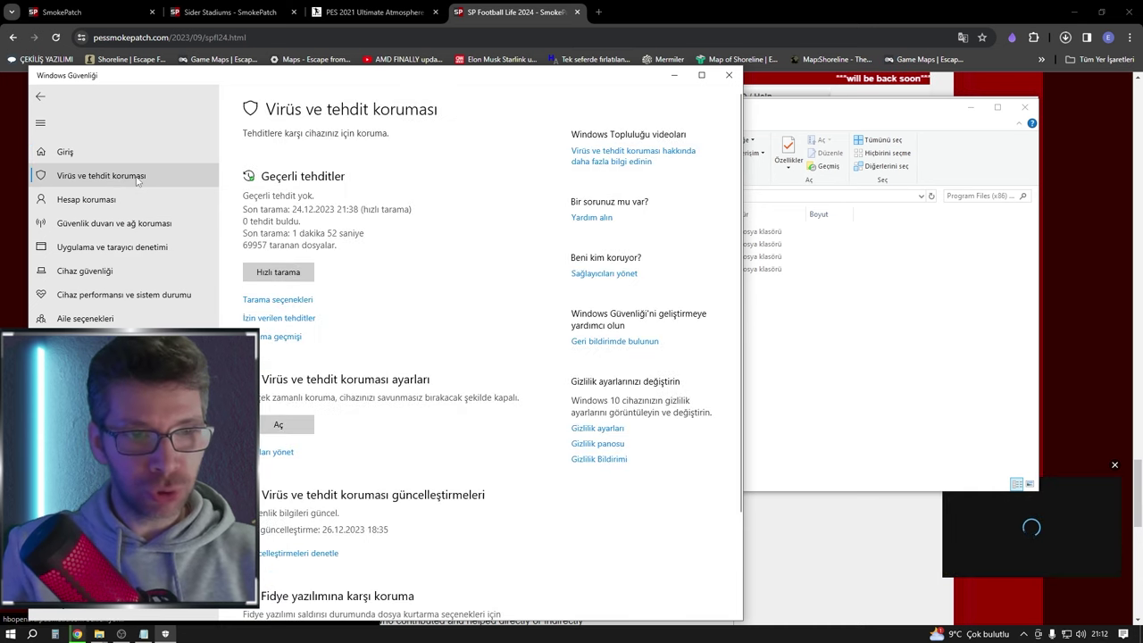
click(269, 453)
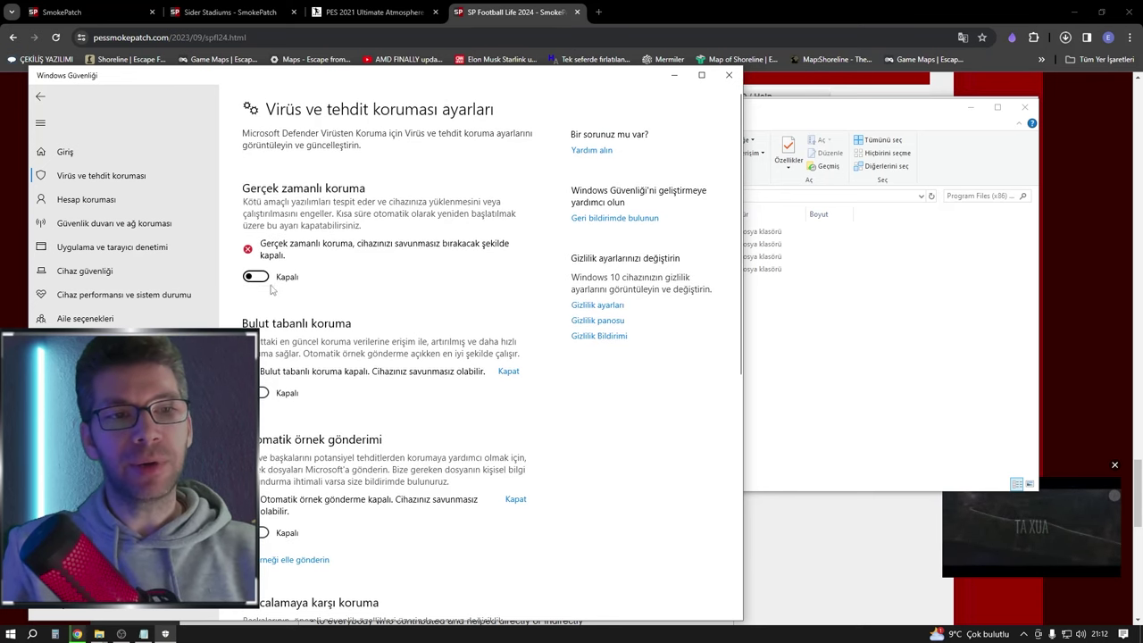
Step: Turn on real-time protection, approve the change, close Windows Security and dismiss its notification
click(260, 280)
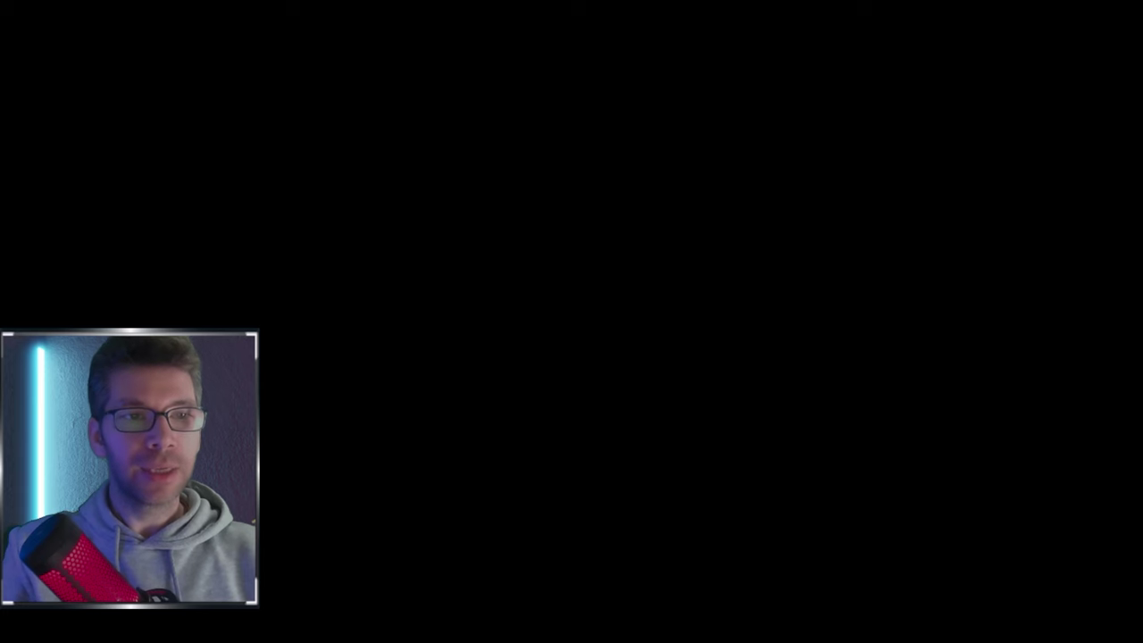
key(alt+y)
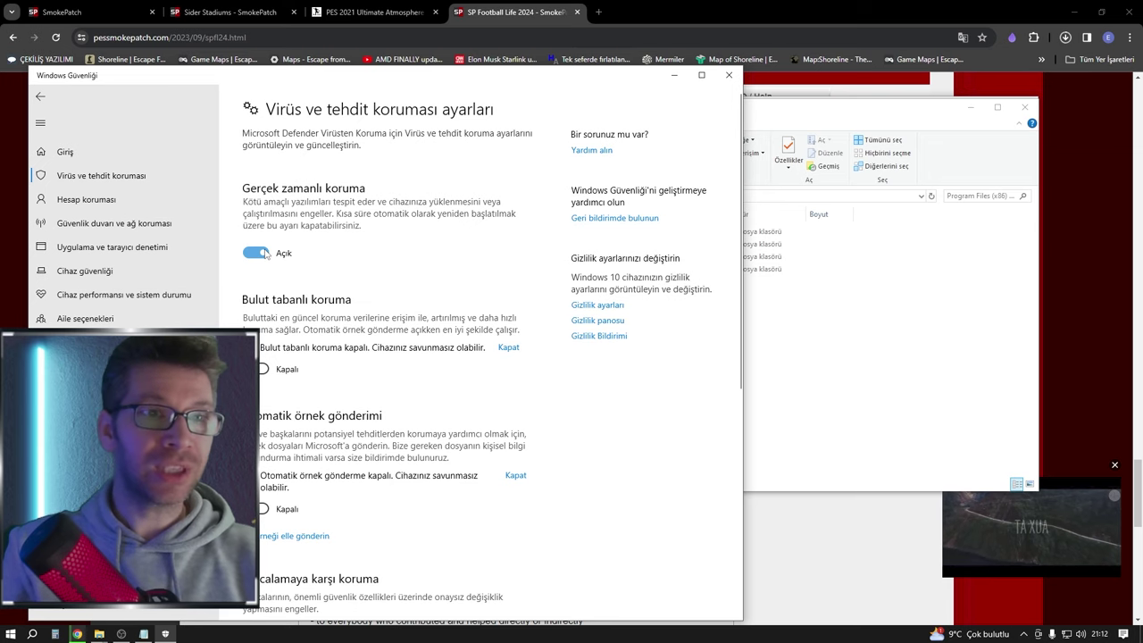
click(730, 77)
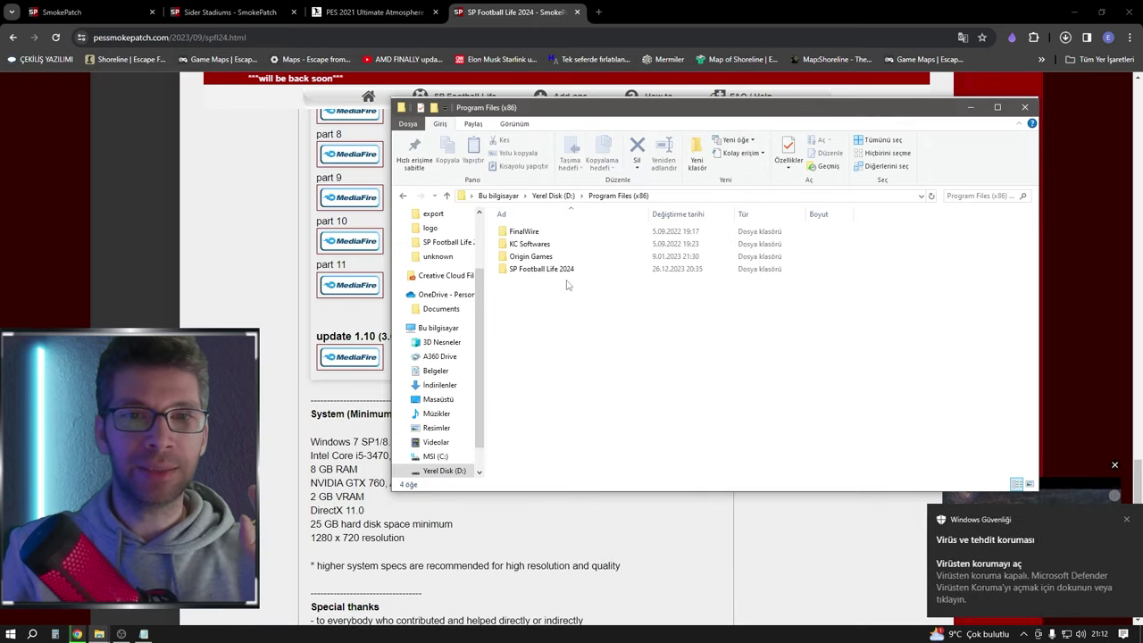
click(1118, 520)
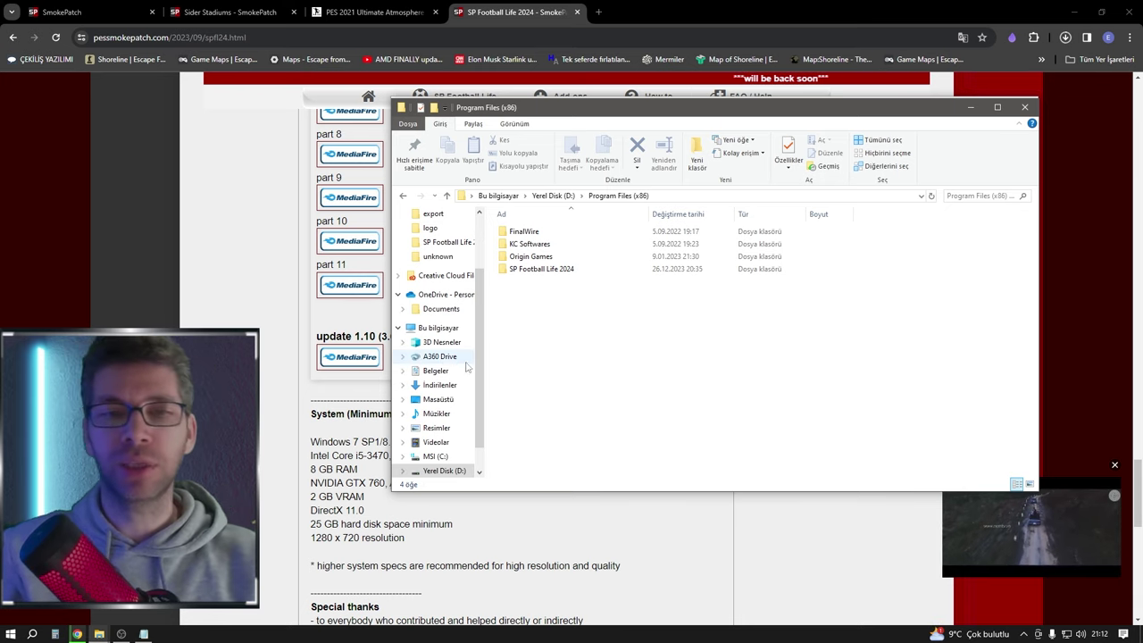
Step: Open the SP Football Life 2024 folder, check its FL 2024 start subfolder, and return to the game folder
click(554, 270)
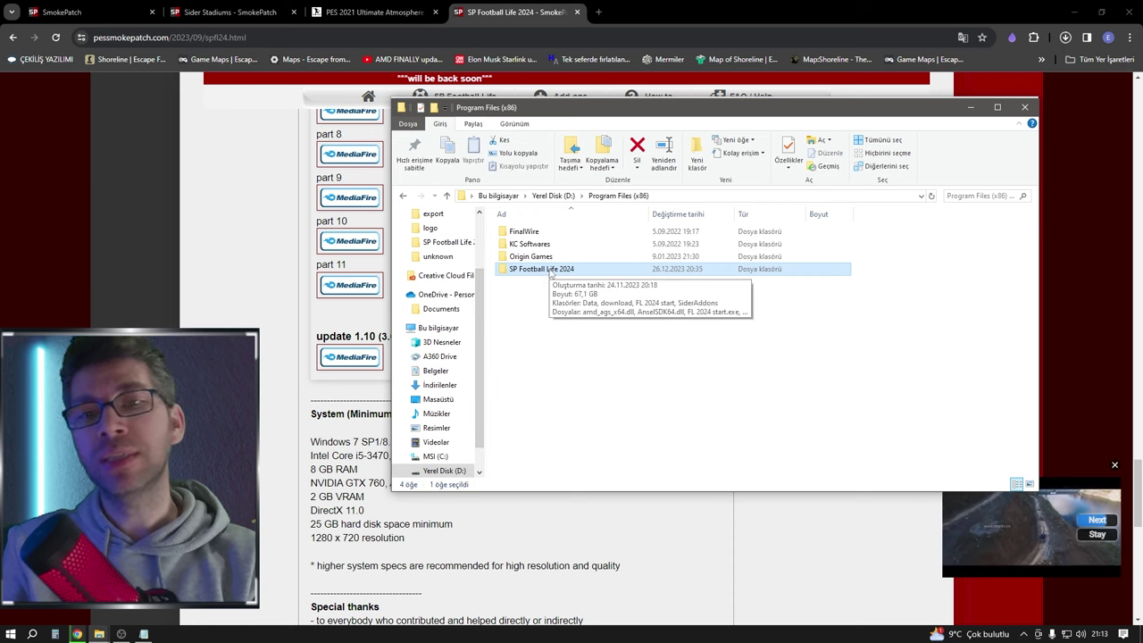
double_click(537, 276)
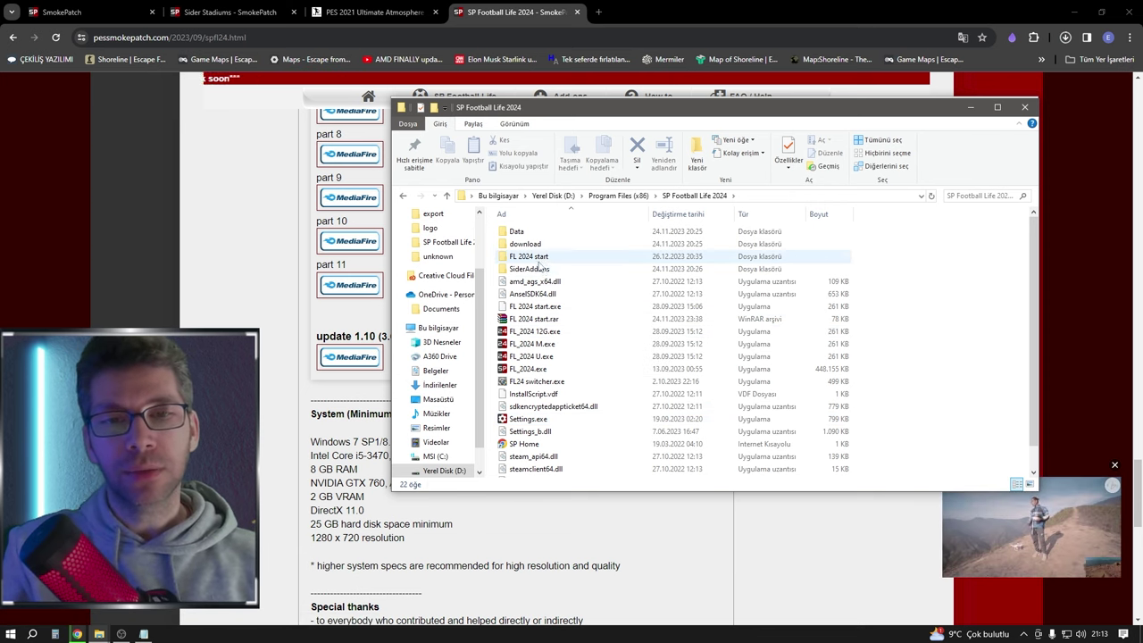
double_click(548, 258)
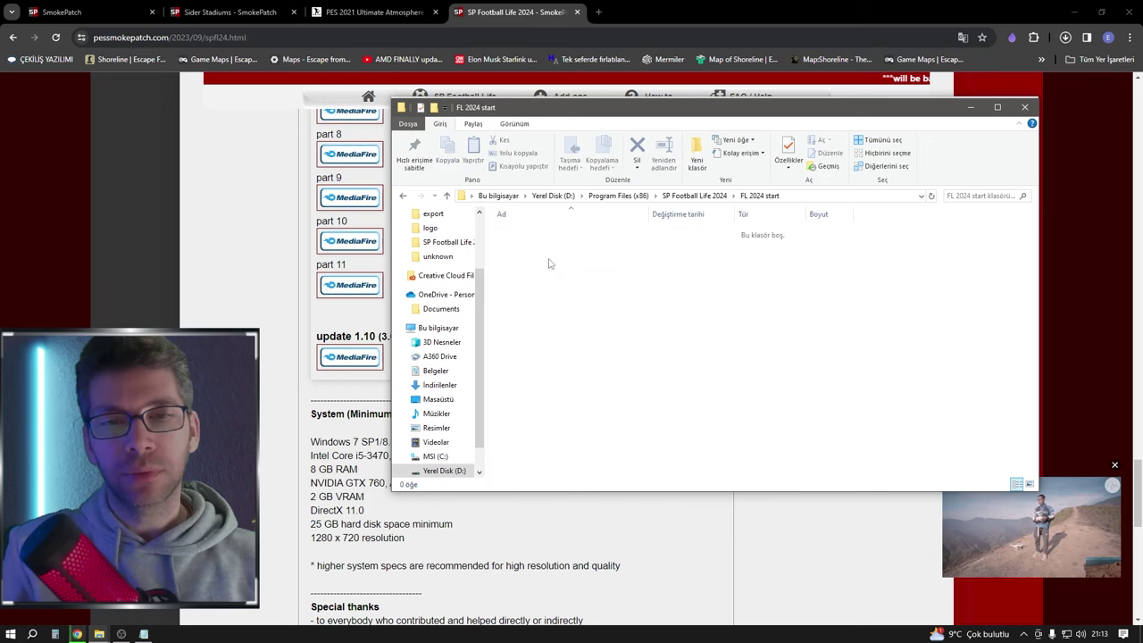
key(alt+Left)
Step: Compress FL 2024 start.exe into the archive "FL 2024 start.rar" in the SP Football Life 2024 folder
click(548, 320)
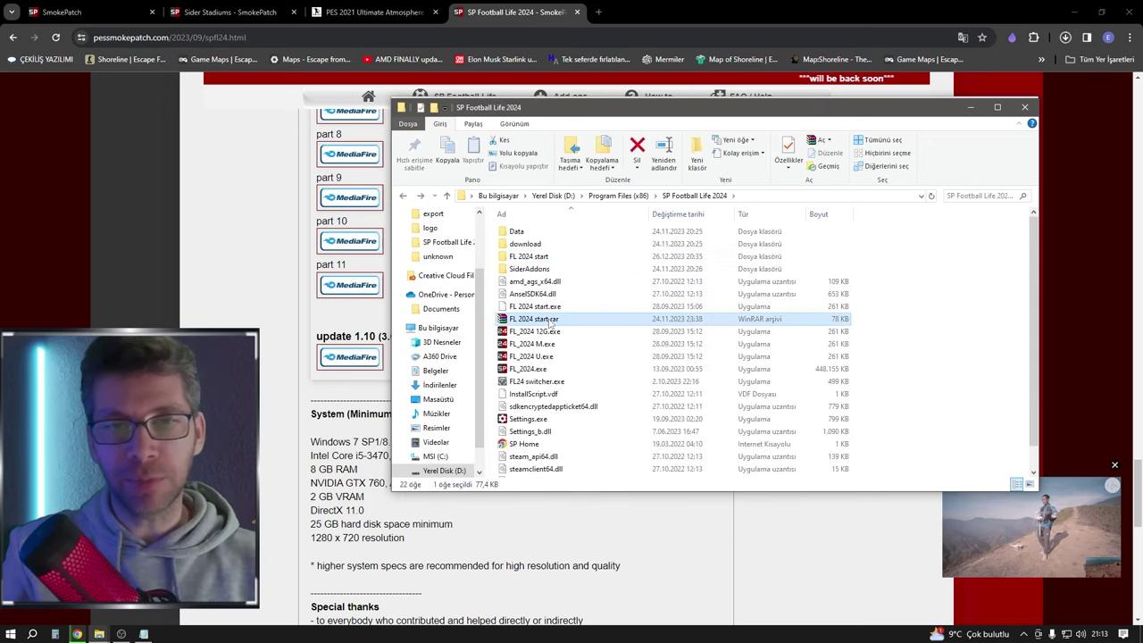
right_click(549, 321)
key(Escape)
click(550, 308)
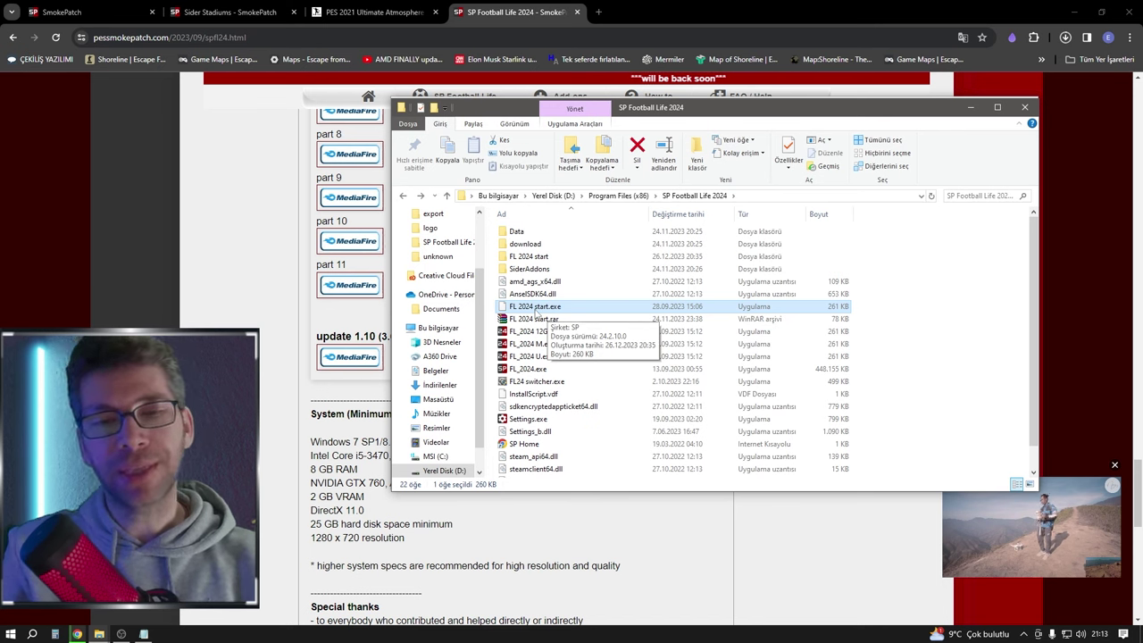
right_click(536, 308)
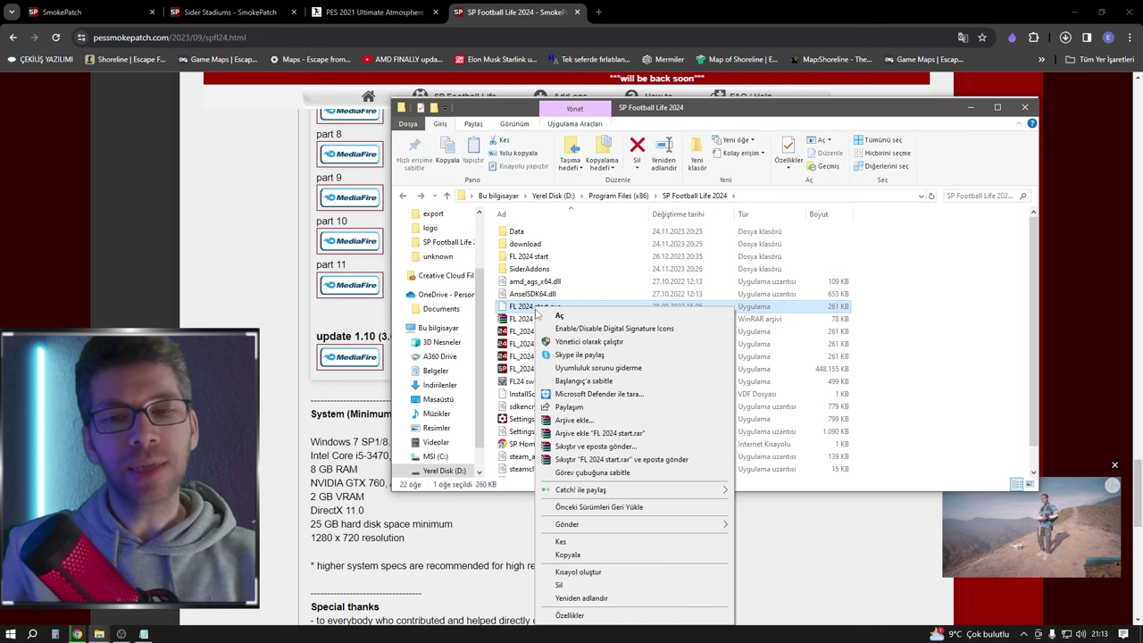
click(635, 433)
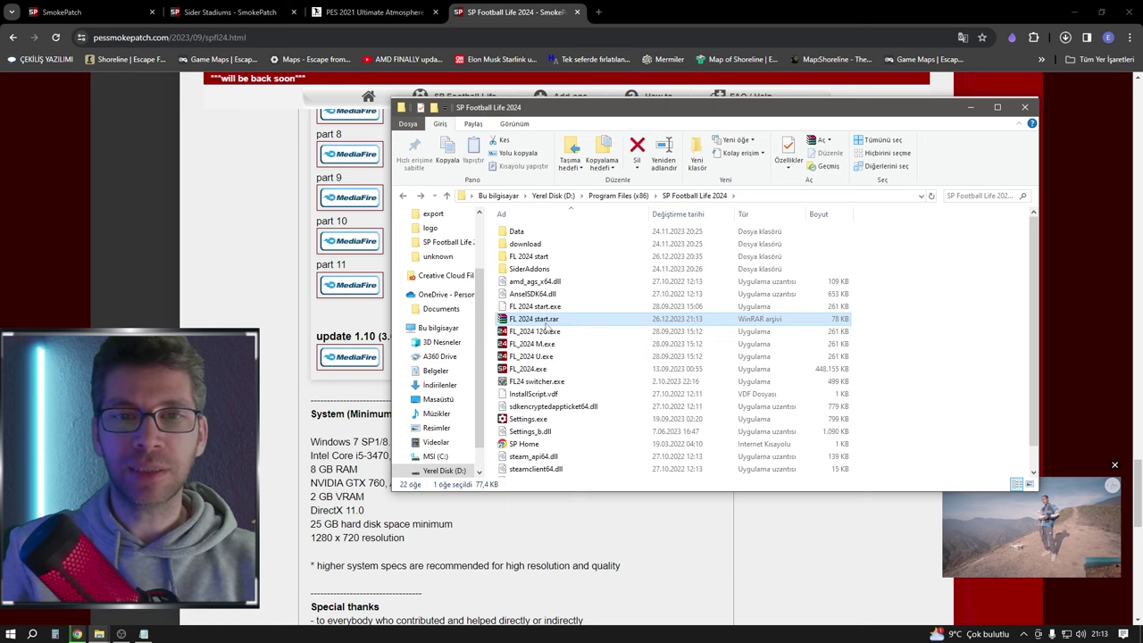
Step: Inspect the contents of FL 2024 start.rar in WinRAR and close the archive
double_click(536, 319)
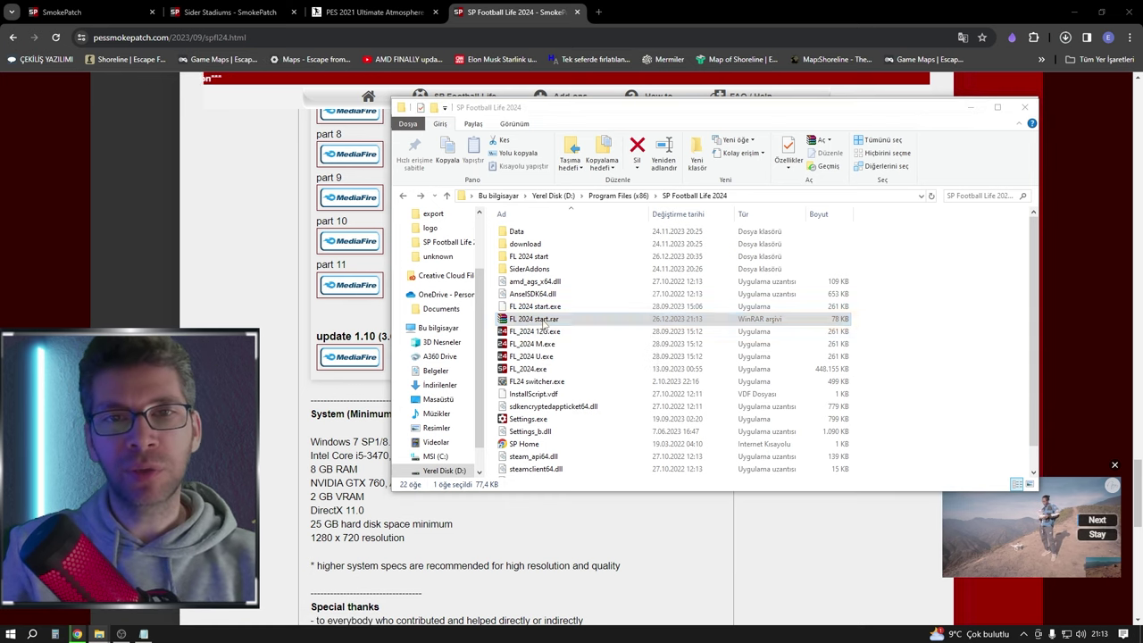
click(125, 197)
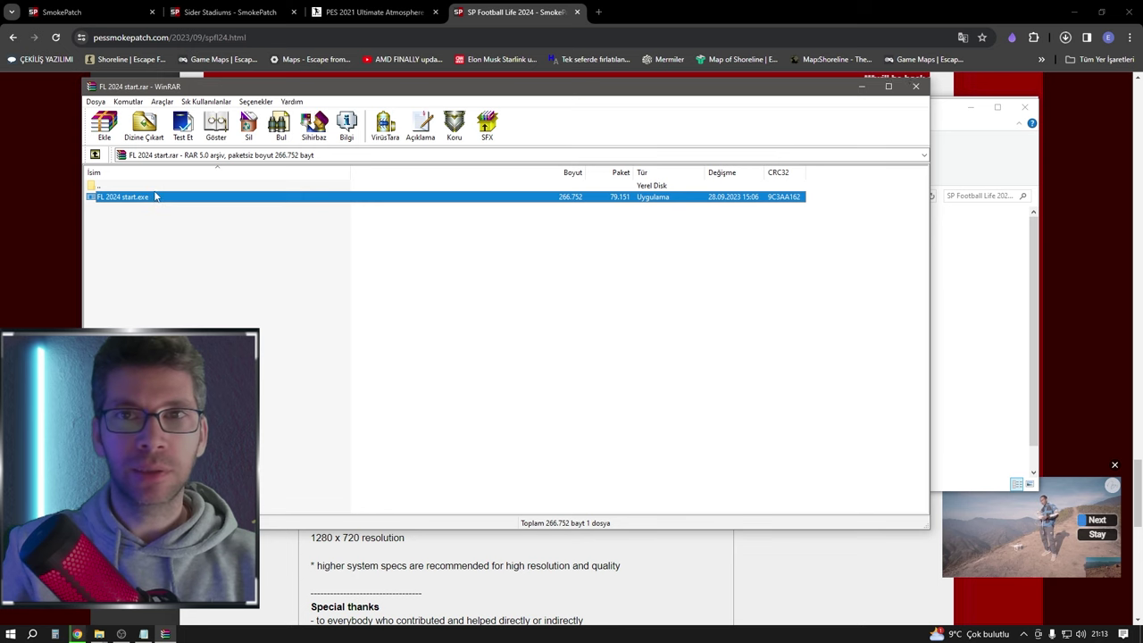
click(915, 87)
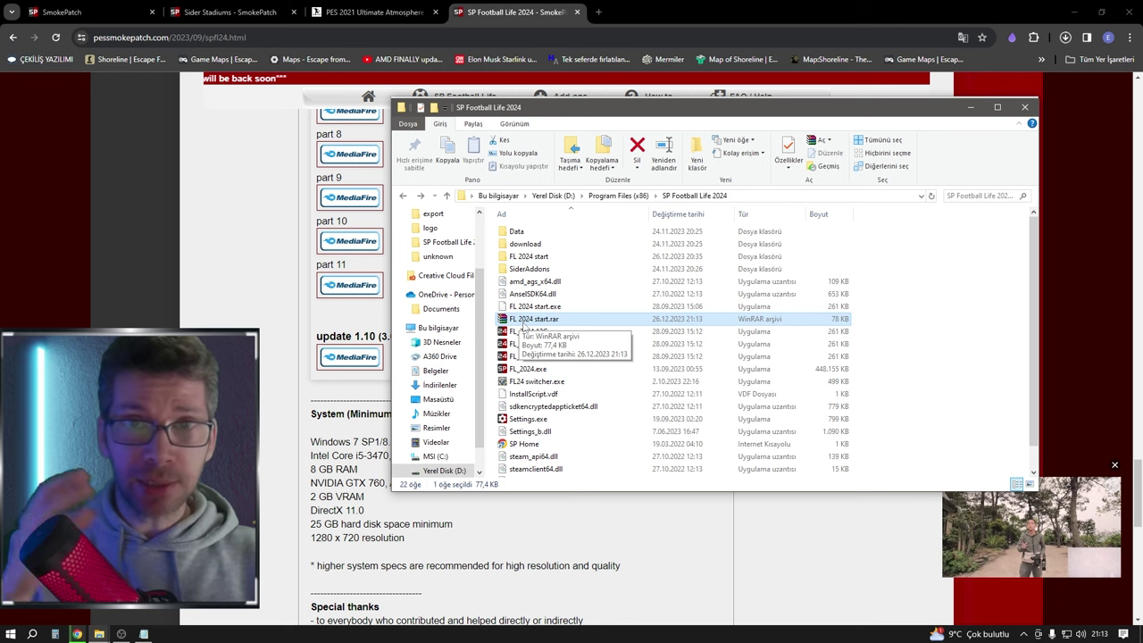
Step: Go up from the SP Football Life 2024 folder to Program Files (x86)
right_click(740, 319)
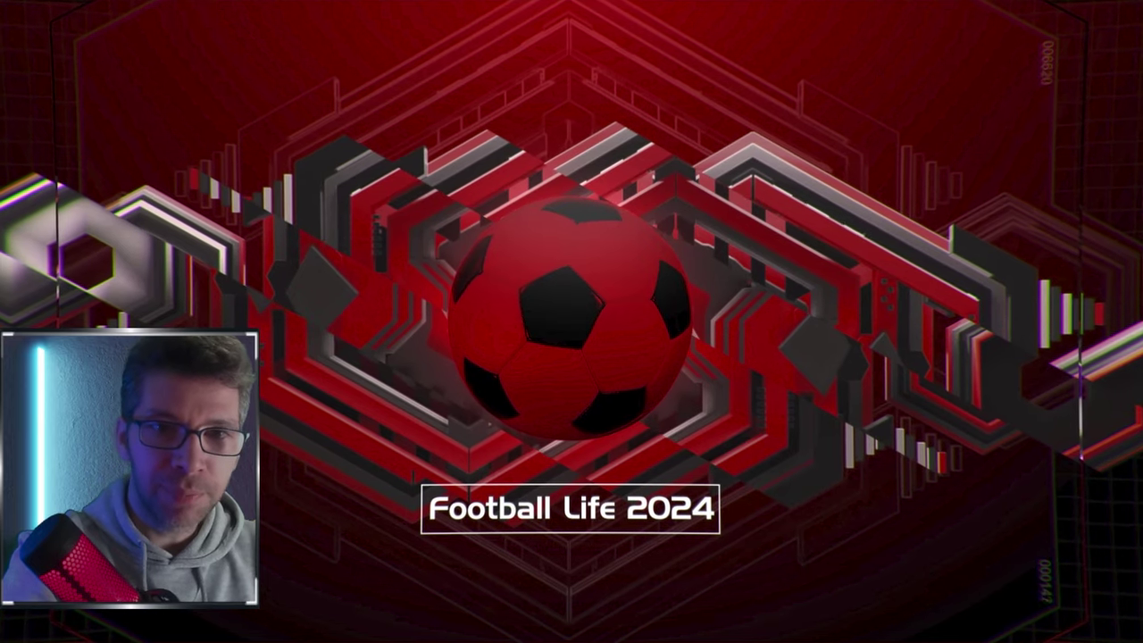
click(544, 391)
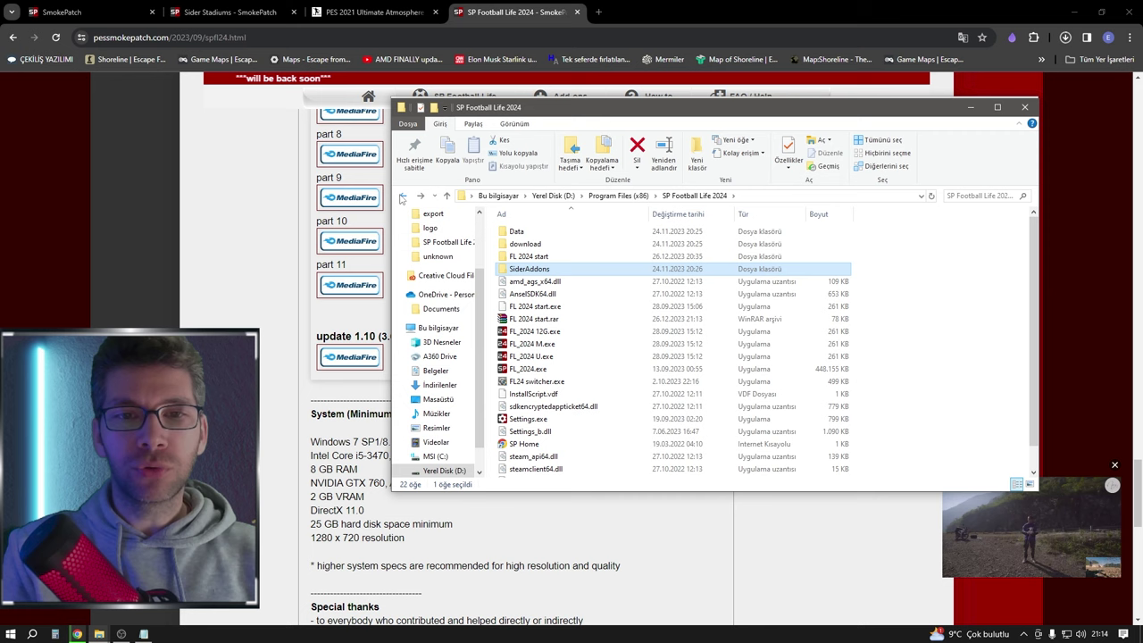
click(618, 195)
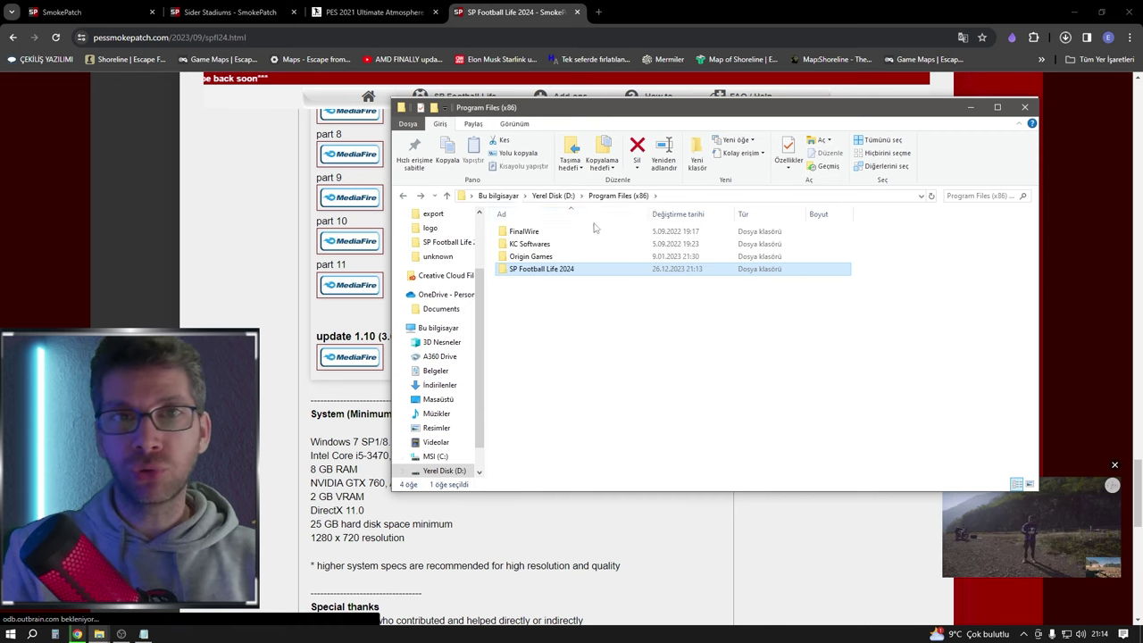
Step: Switch to Chrome, bring up the SmokePatch home page and dismiss the advertisement covering it
click(766, 5)
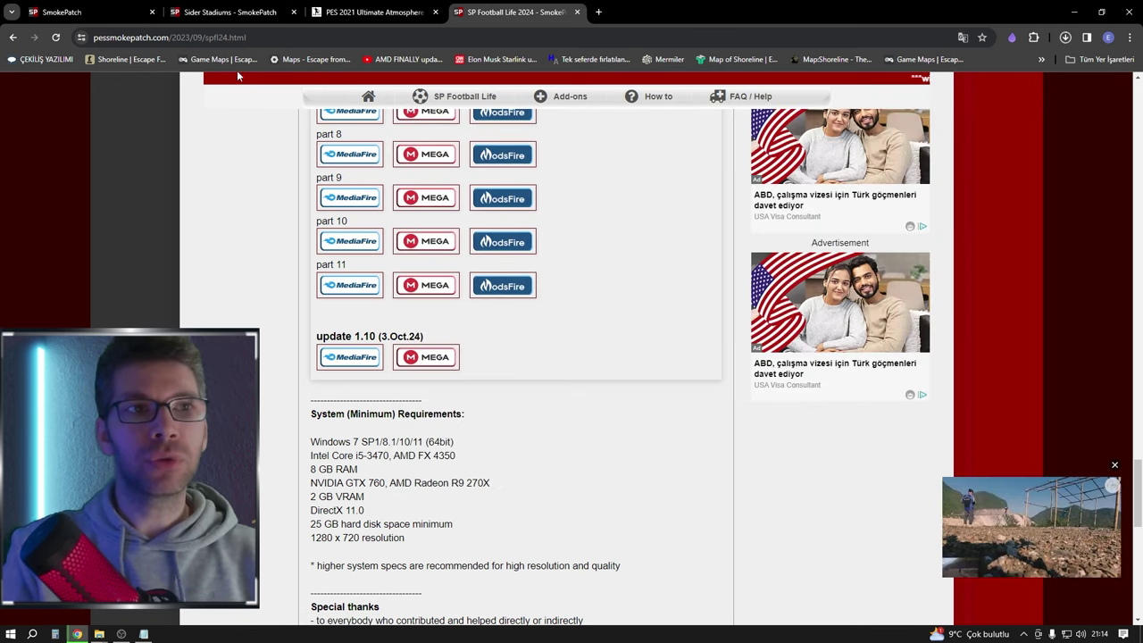
click(62, 12)
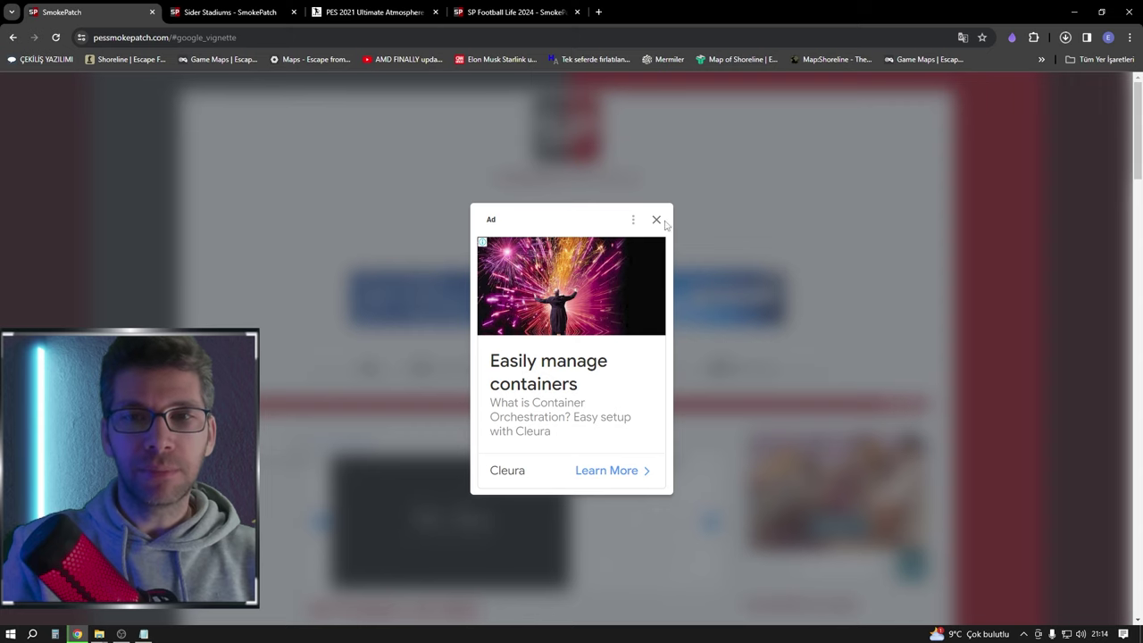
click(657, 221)
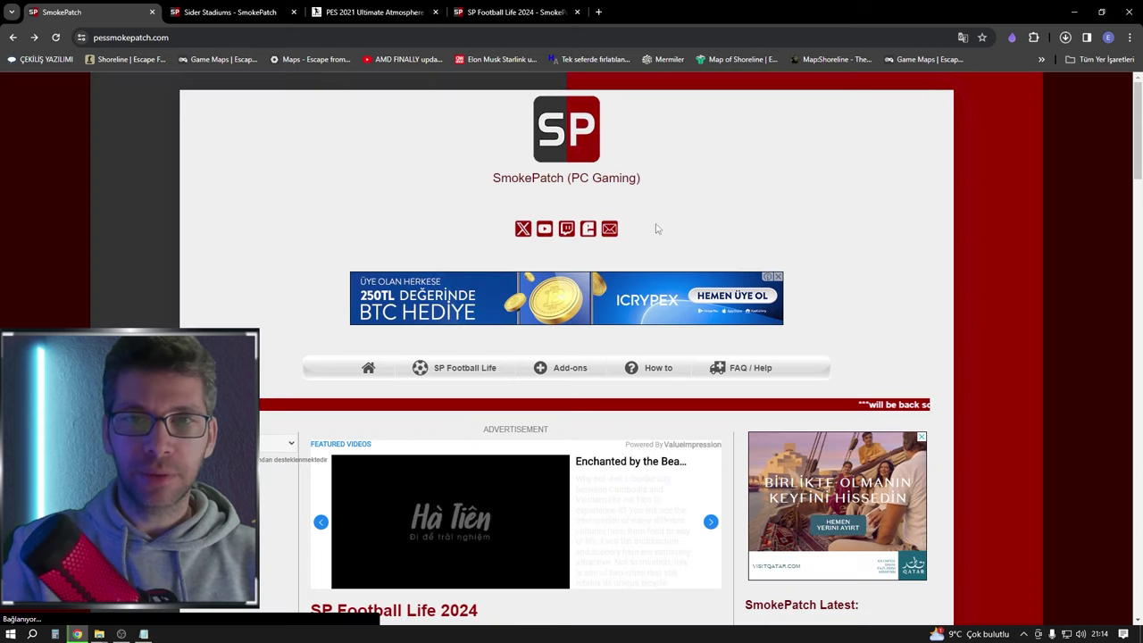
click(362, 391)
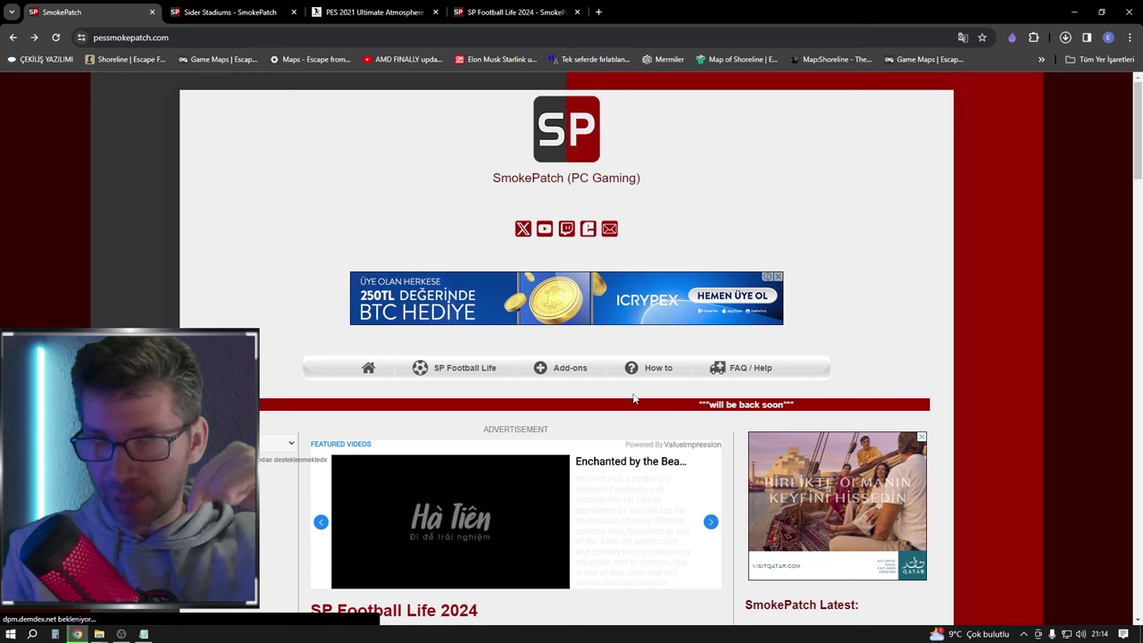
Step: Open the FL Real Faces add-on page on SmokePatch and dismiss the advertisement shown on the way
scroll(633, 400, down, 1)
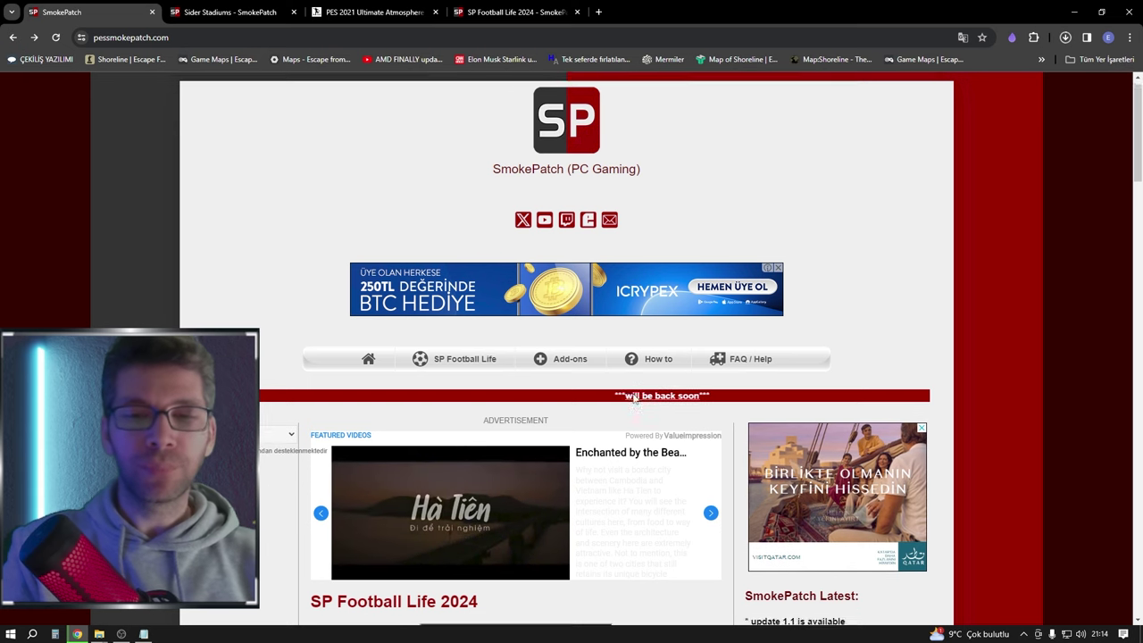
mouse_move(563, 312)
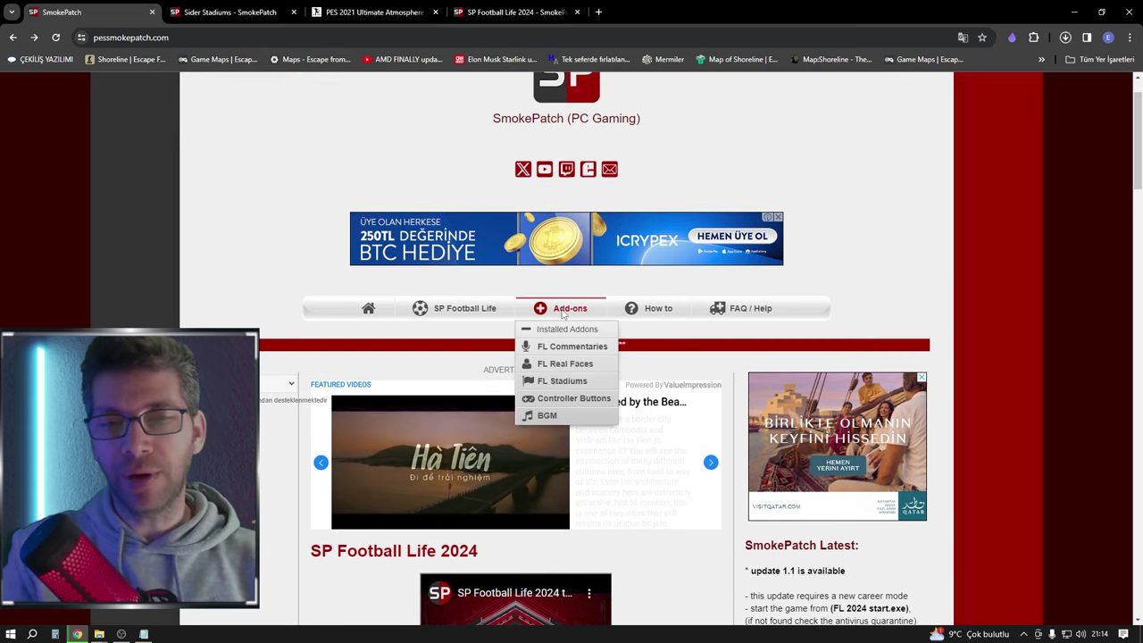
click(572, 364)
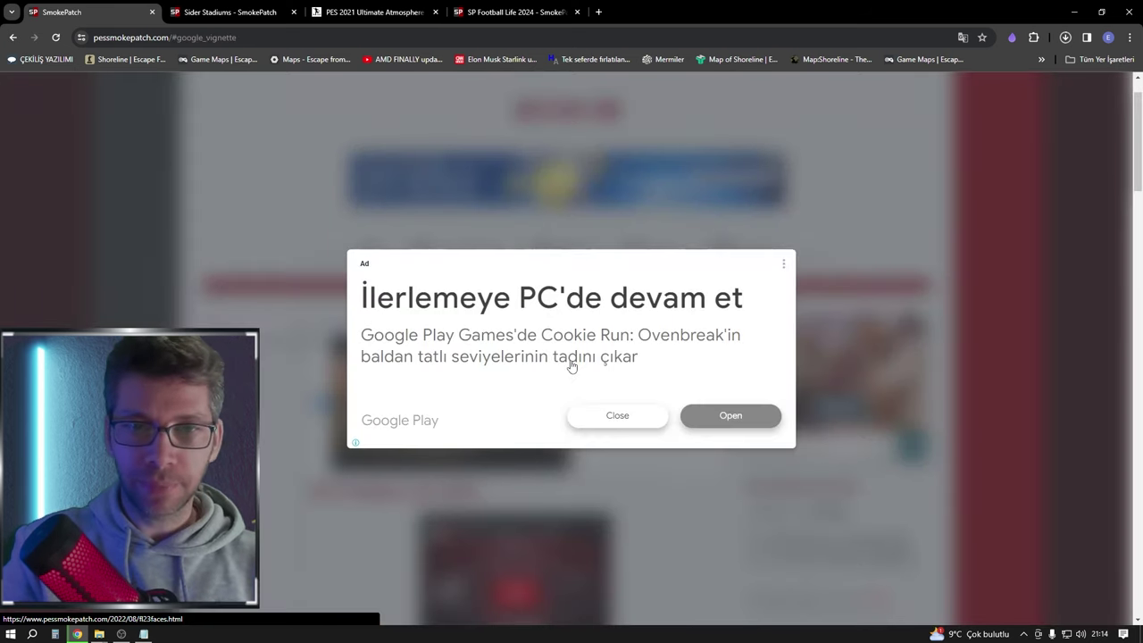
click(614, 416)
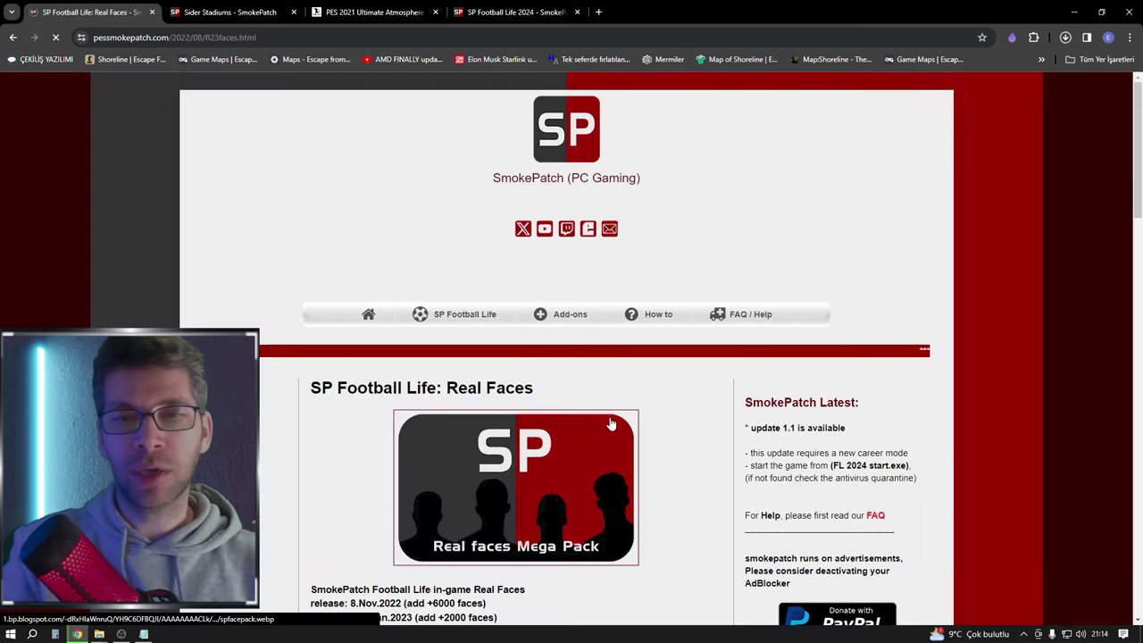
Step: Review the Real Faces compatibility notes and highlight the face file name 01_smkdb_fa#.cpk
scroll(587, 359, down, 4)
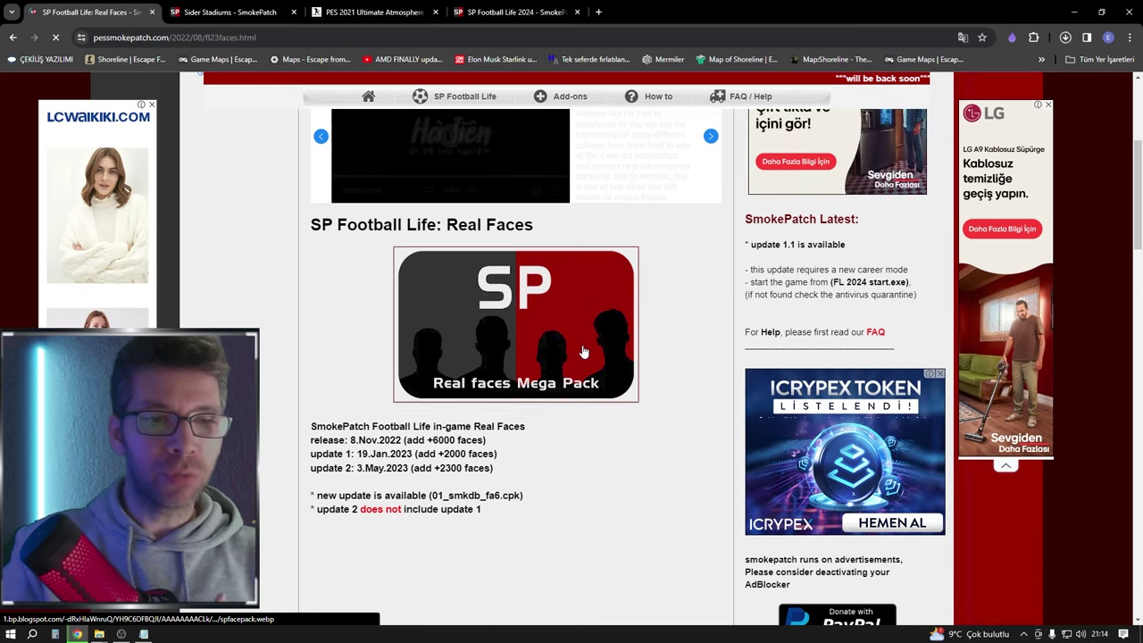
scroll(580, 348, down, 3)
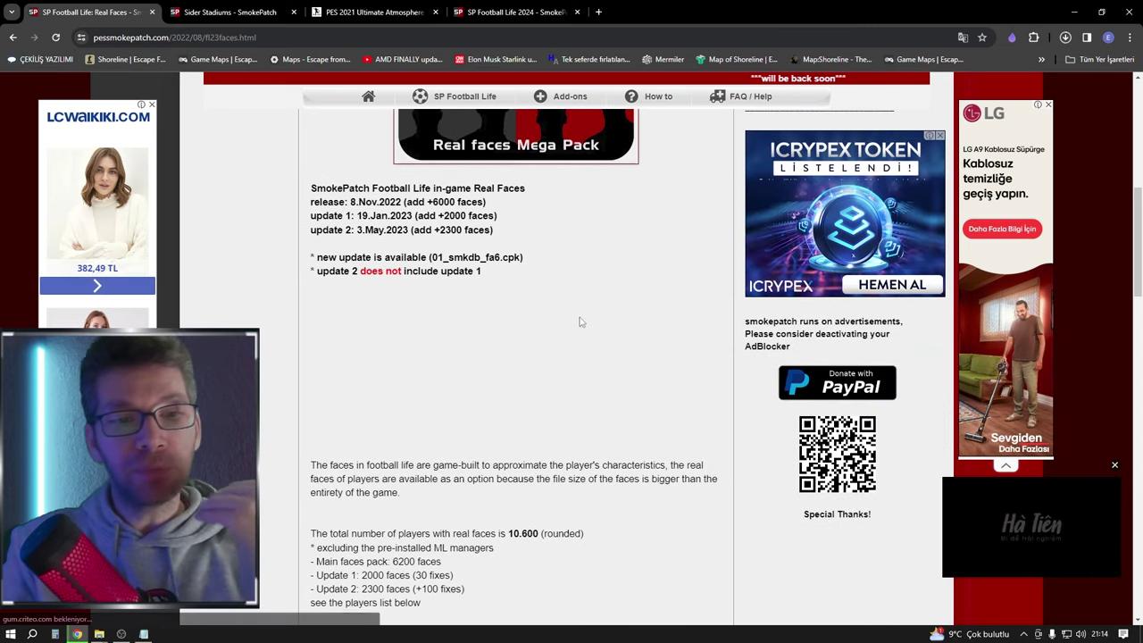
scroll(581, 323, down, 3)
scroll(575, 392, down, 2)
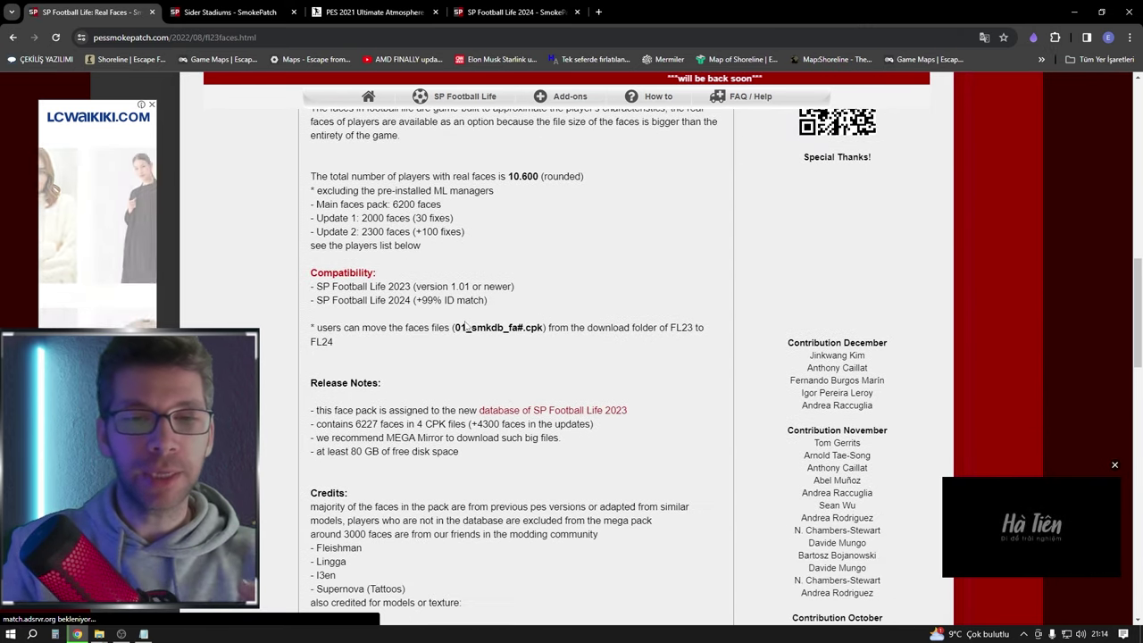
drag(455, 328, 535, 328)
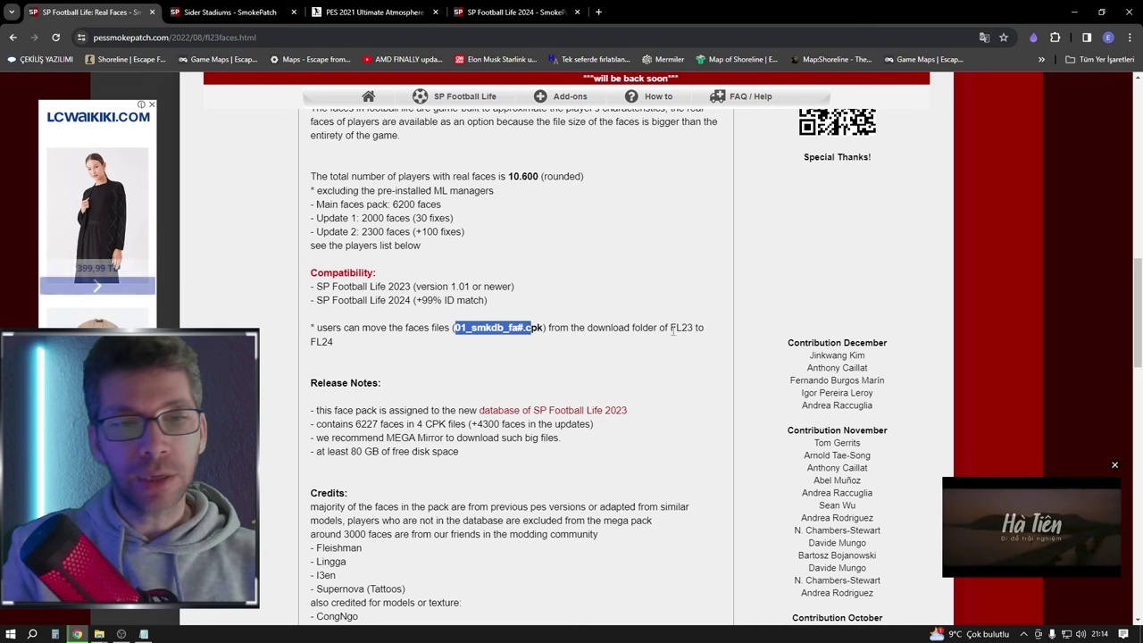
scroll(572, 303, down, 1)
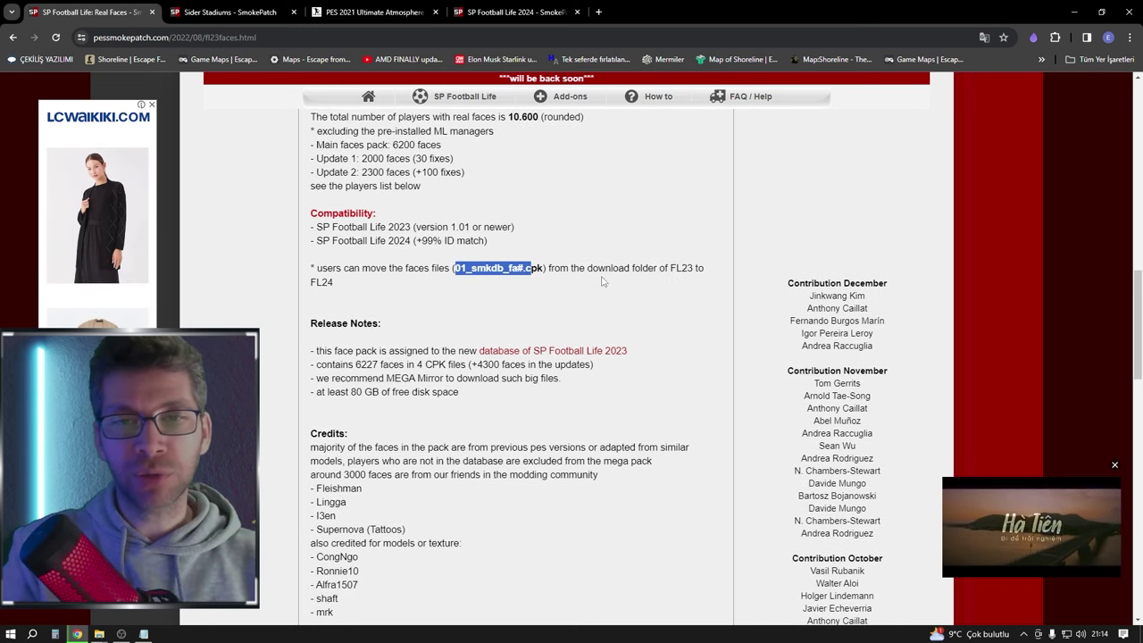
Step: Read the Real Faces installation instructions and check the expandable faces list on the add-on page
scroll(598, 284, down, 2)
scroll(601, 280, down, 5)
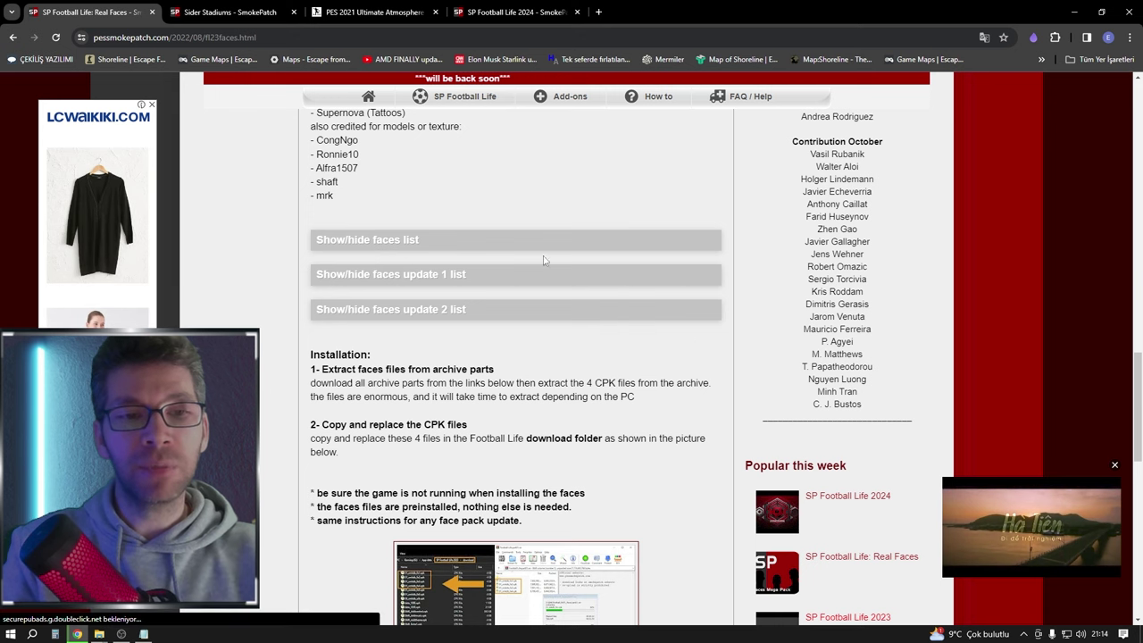
click(429, 240)
click(420, 241)
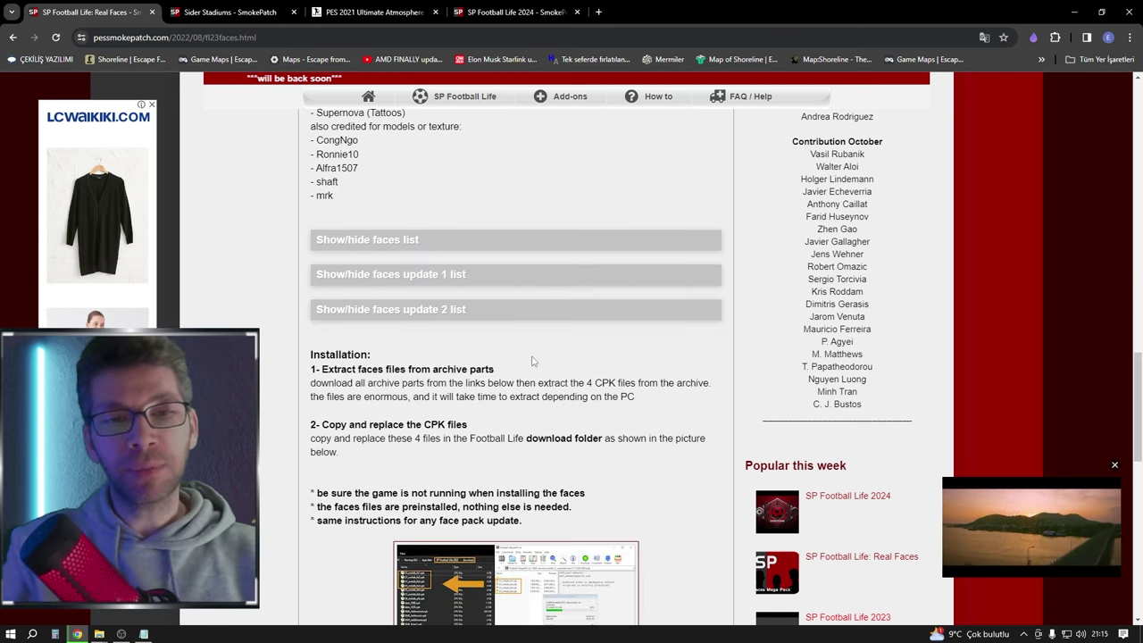
scroll(534, 365, down, 4)
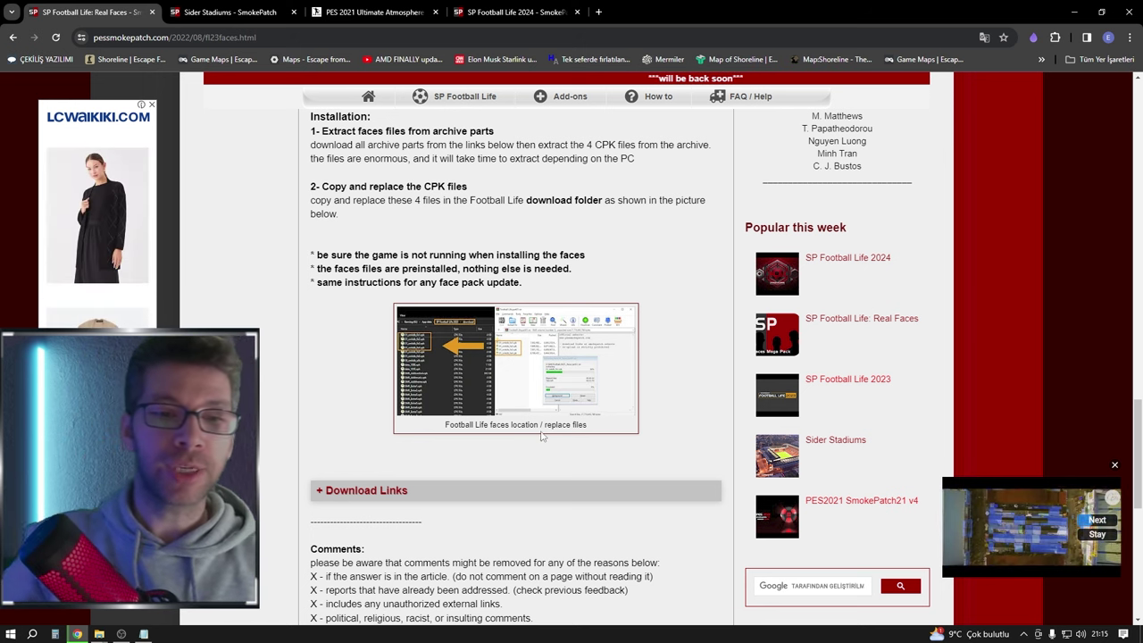
Step: Expand the Real Faces download links and review the parts offered for the main pack, Update 1 and Update 2
click(544, 490)
scroll(551, 295, down, 5)
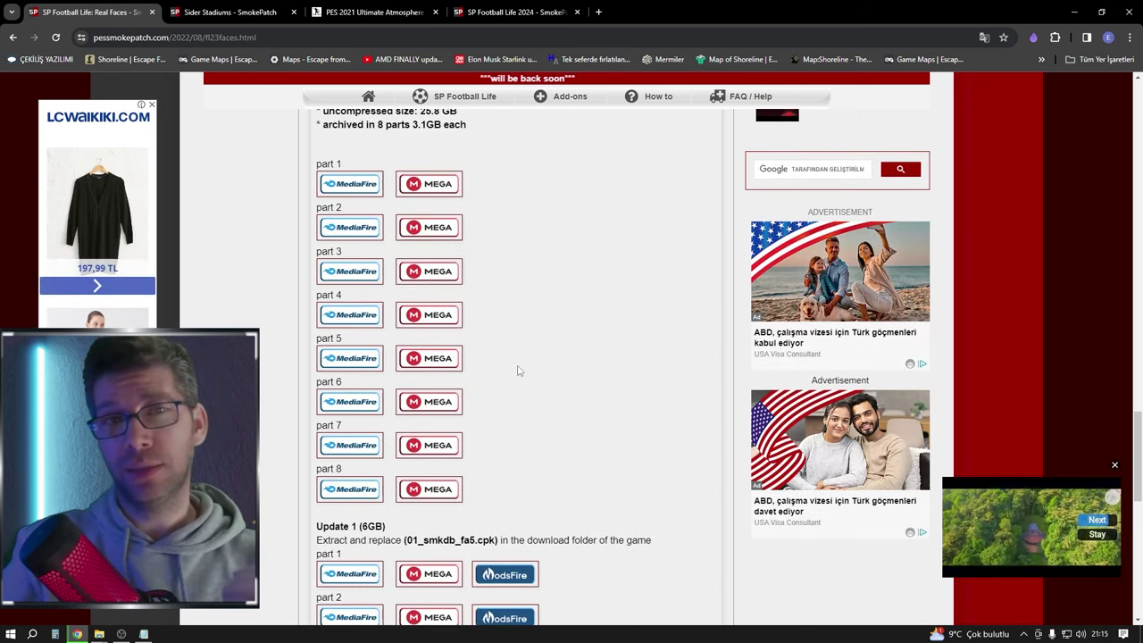
scroll(519, 370, up, 1)
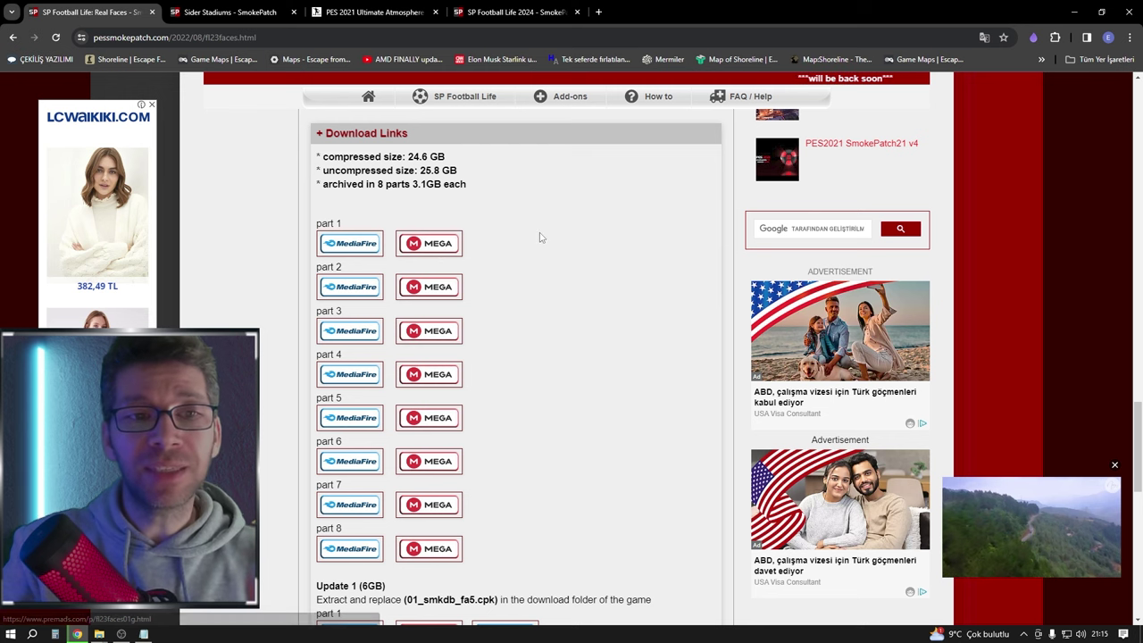
scroll(386, 253, down, 4)
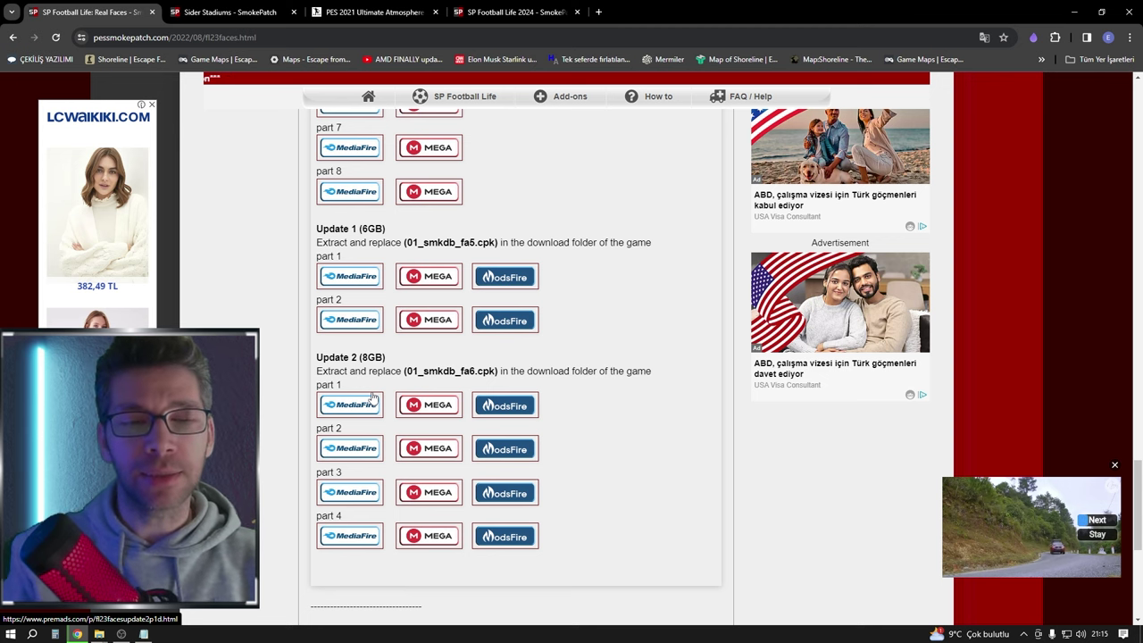
scroll(507, 378, up, 6)
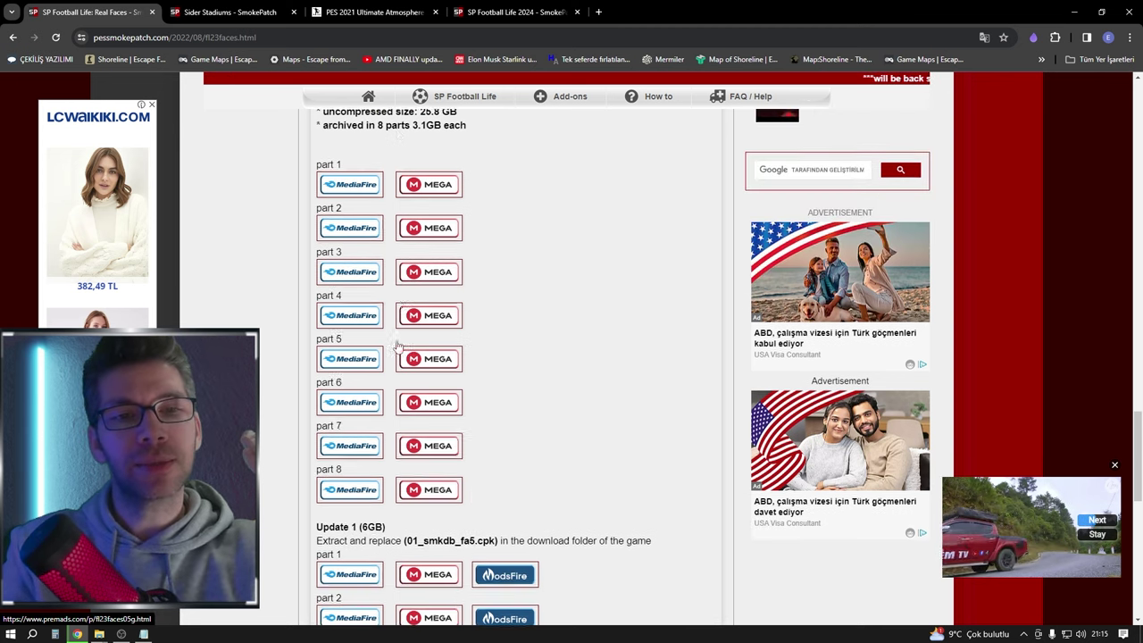
scroll(507, 379, down, 1)
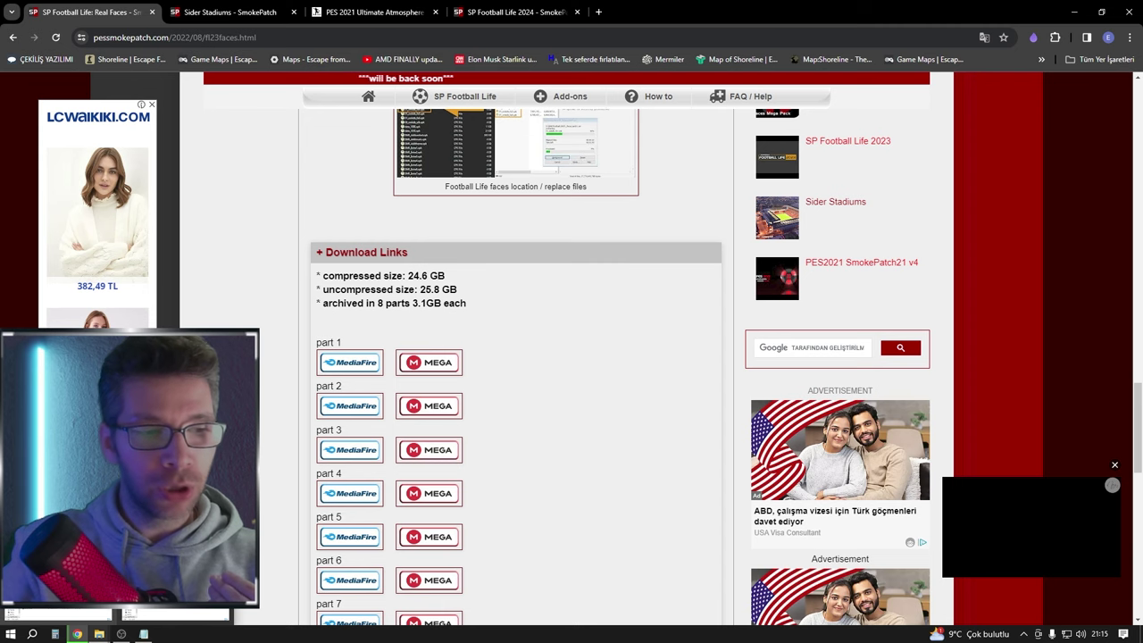
Step: Switch to File Explorer, open yuzler inside Partlar futbol life, and check folder 1's face archives against the website's download parts
key(alt+Tab)
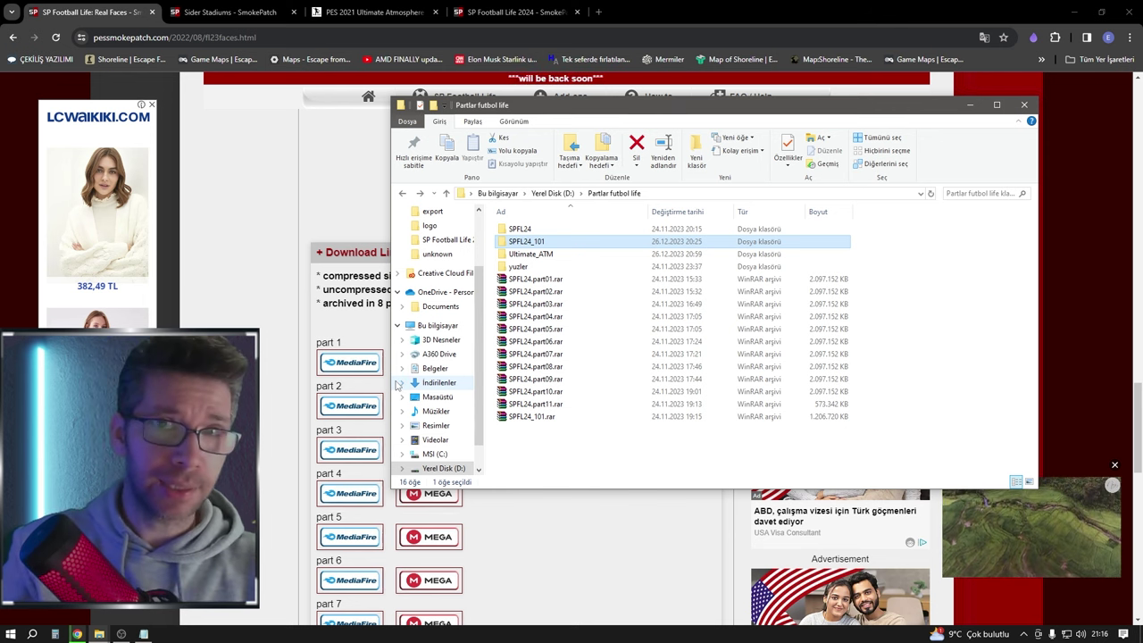
click(530, 267)
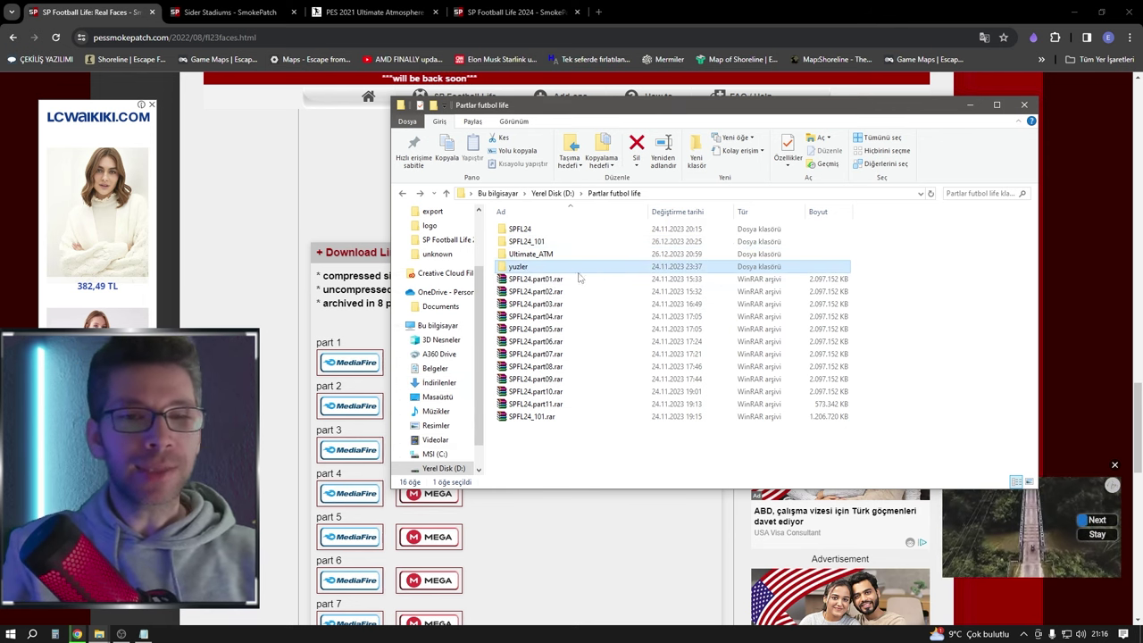
double_click(530, 267)
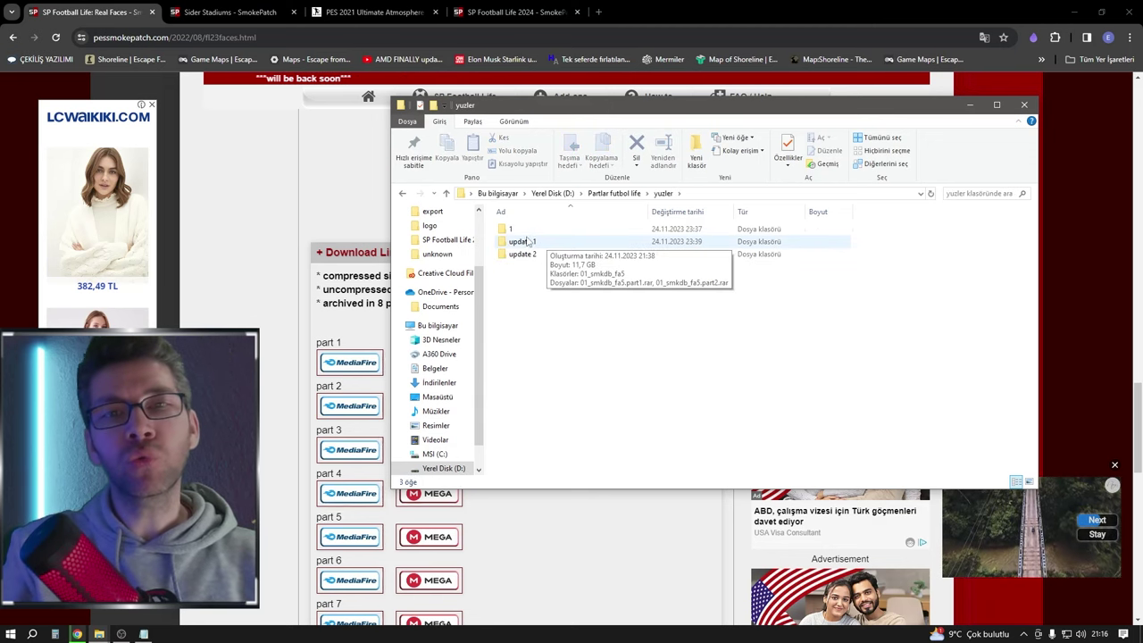
double_click(518, 229)
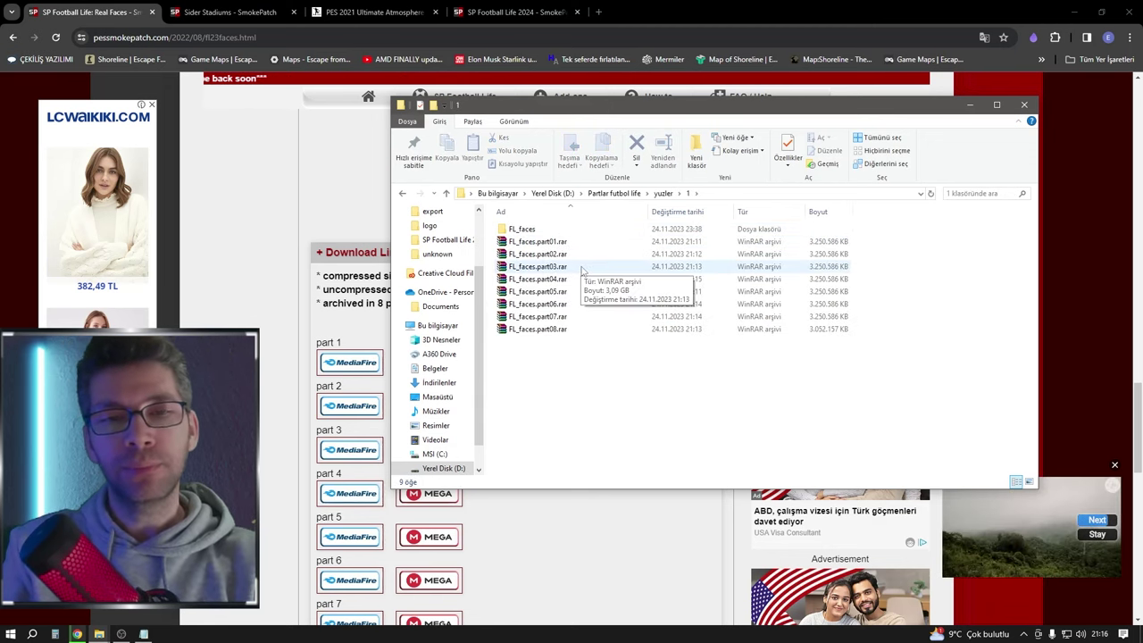
key(alt+Left)
scroll(340, 491, down, 3)
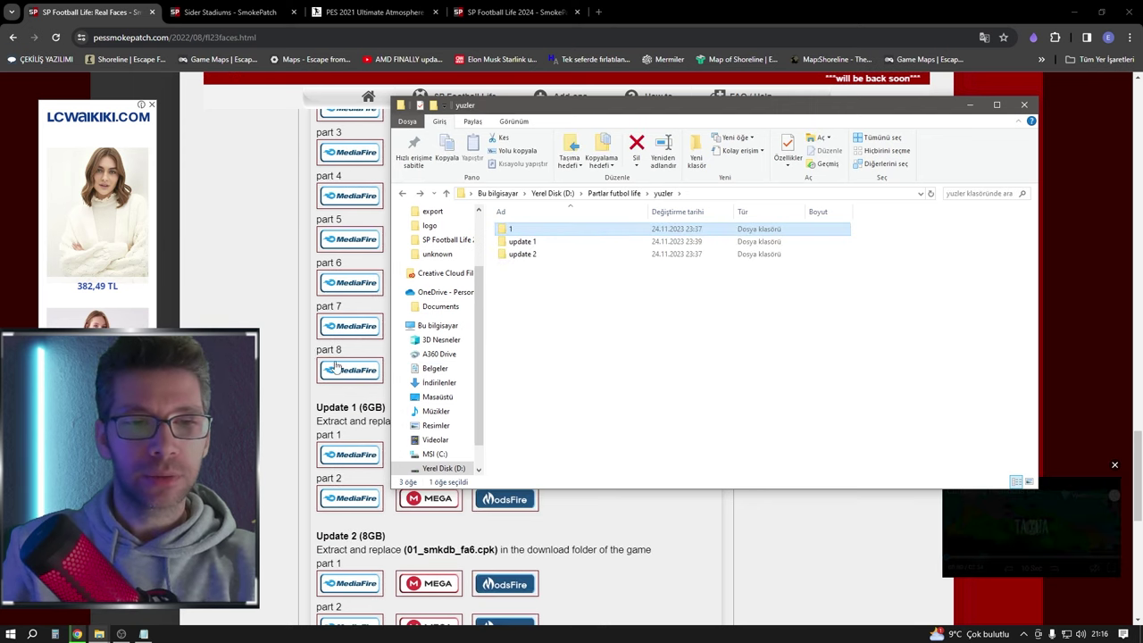
double_click(513, 229)
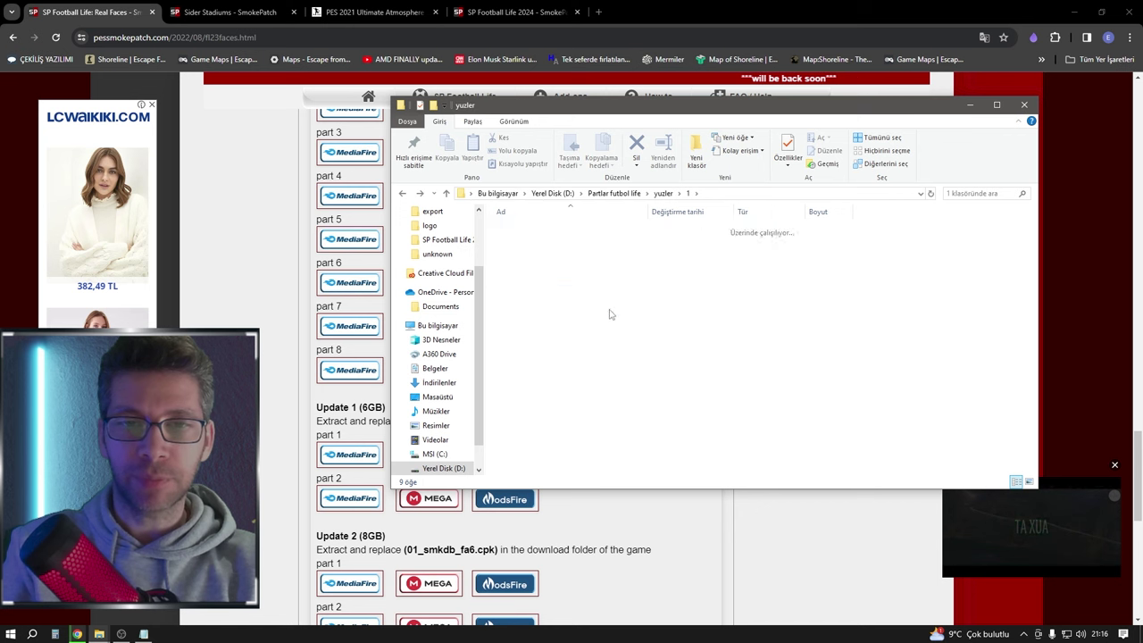
key(alt+Left)
scroll(349, 375, down, 2)
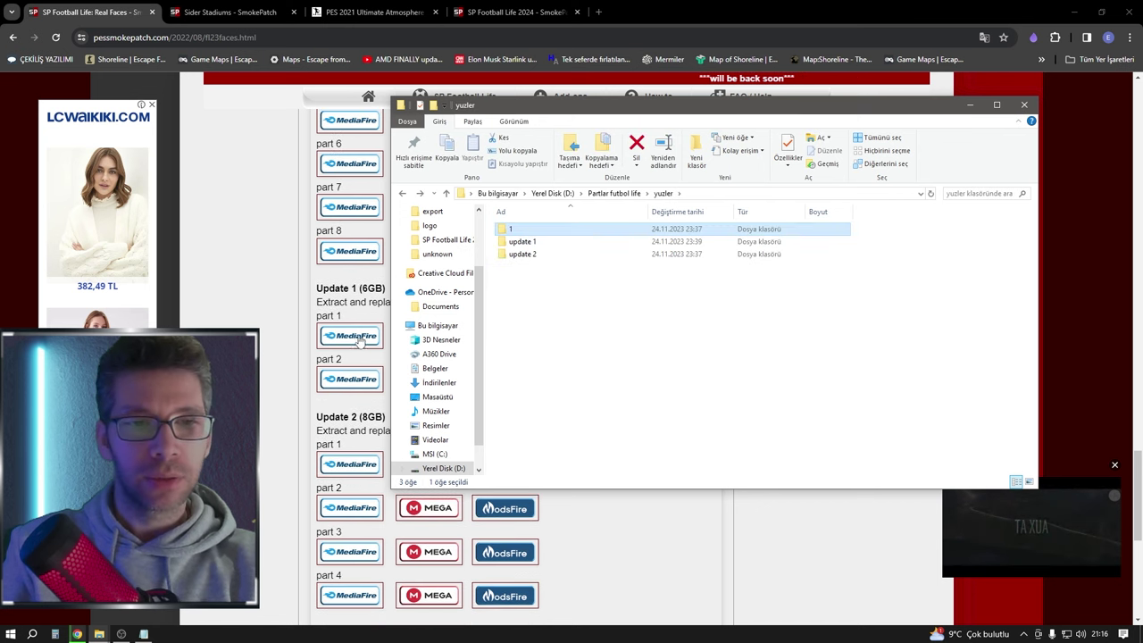
Step: Check the archives in the update 1 and update 2 folders against the website's download parts
double_click(523, 242)
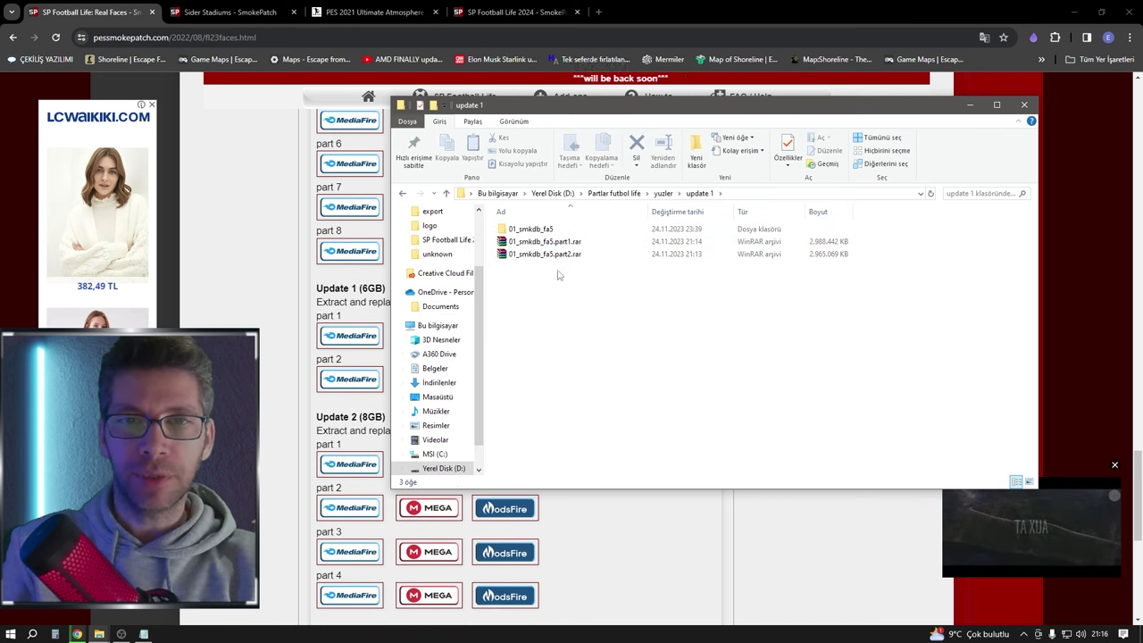
key(alt+Left)
scroll(362, 344, down, 3)
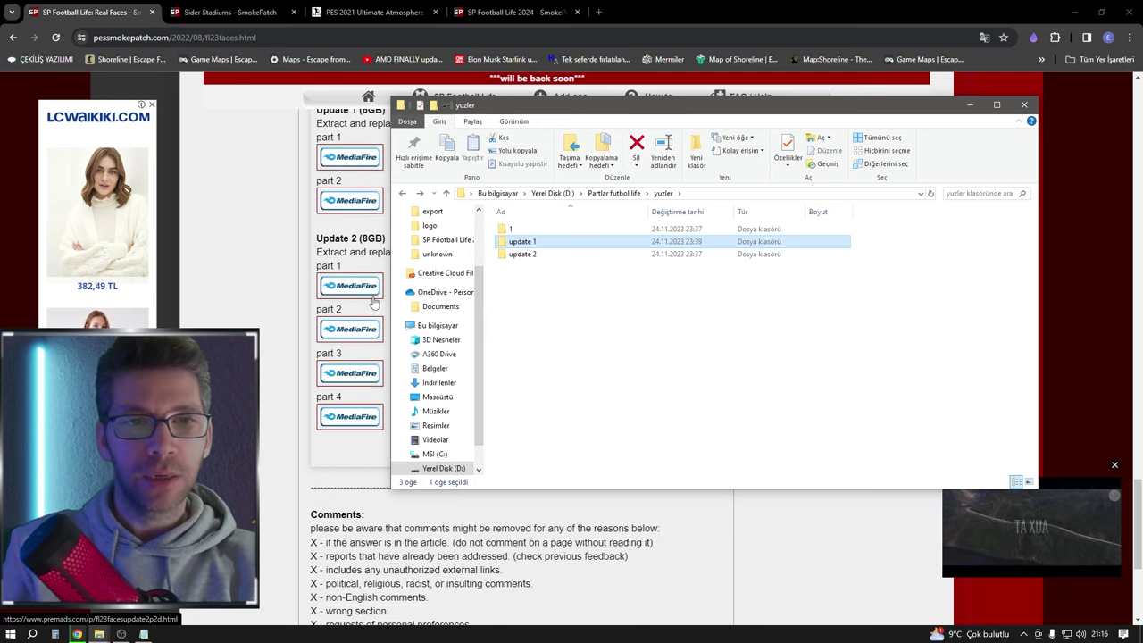
double_click(535, 254)
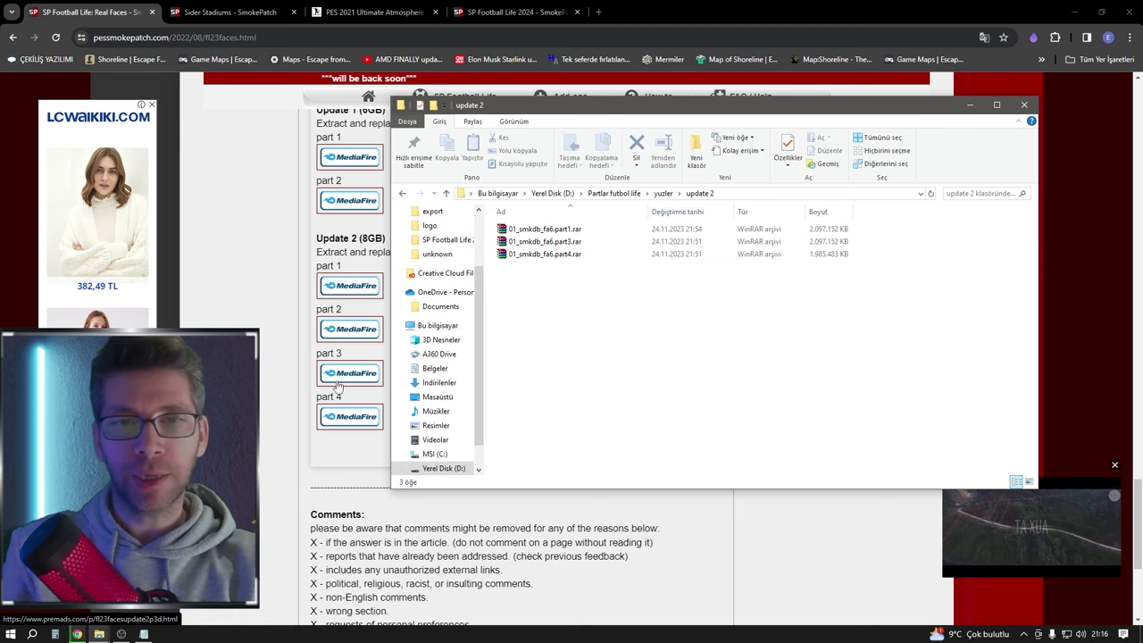
key(alt+Left)
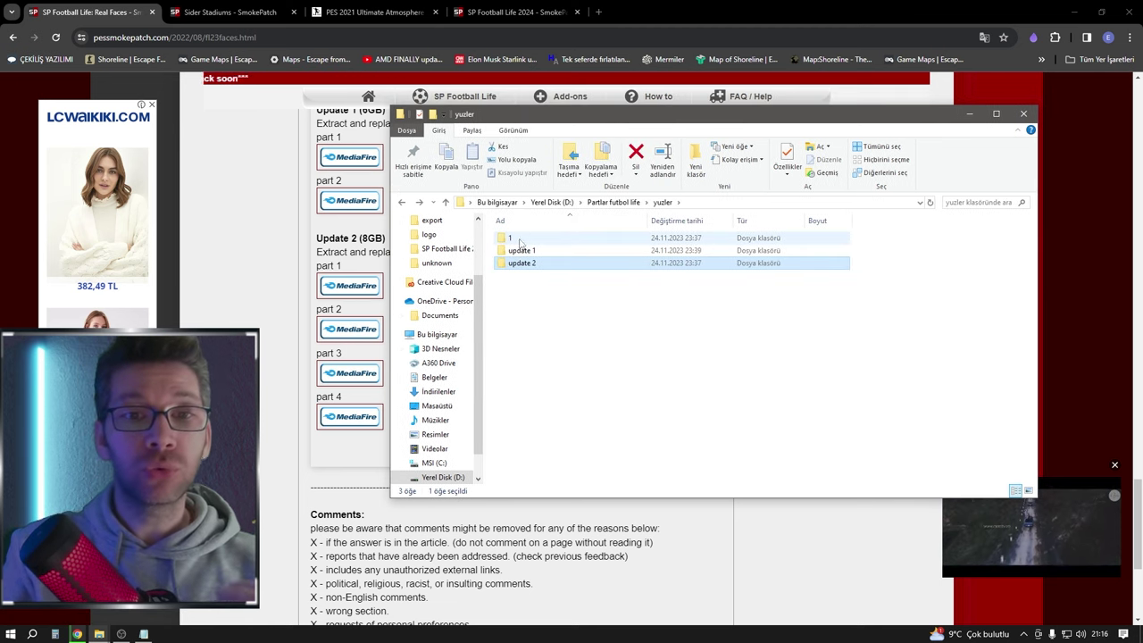
Step: Open the FL_faces folder inside folder 1 and copy the four files 01_smkdb_fa1.cpk to 01_smkdb_fa4.cpk
double_click(520, 239)
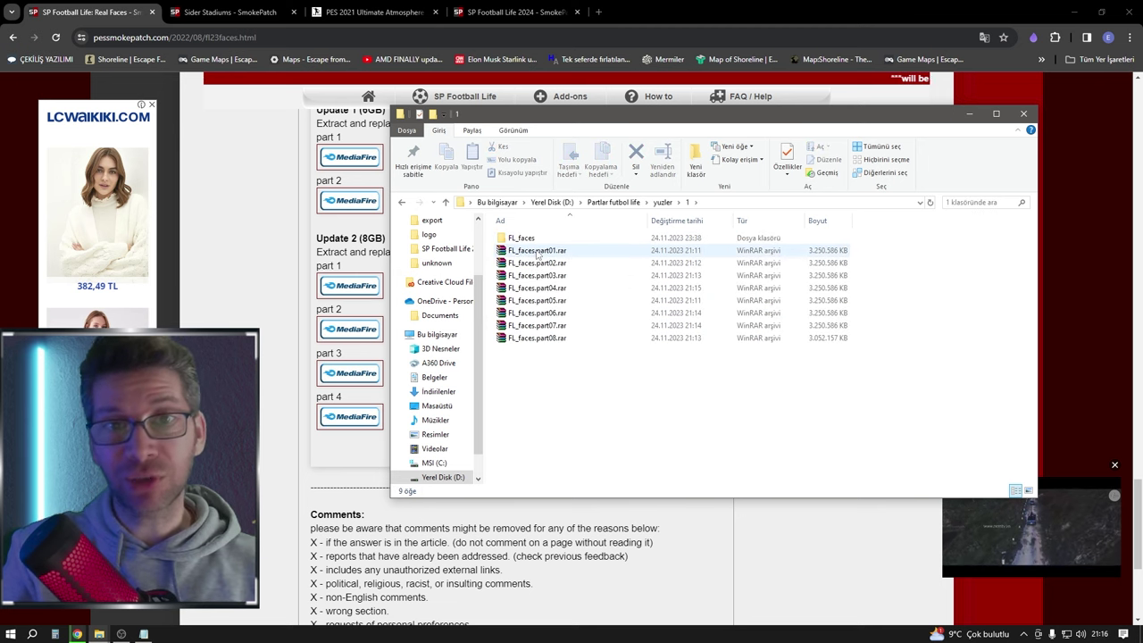
double_click(520, 239)
drag(575, 307, 540, 240)
right_click(540, 240)
click(597, 375)
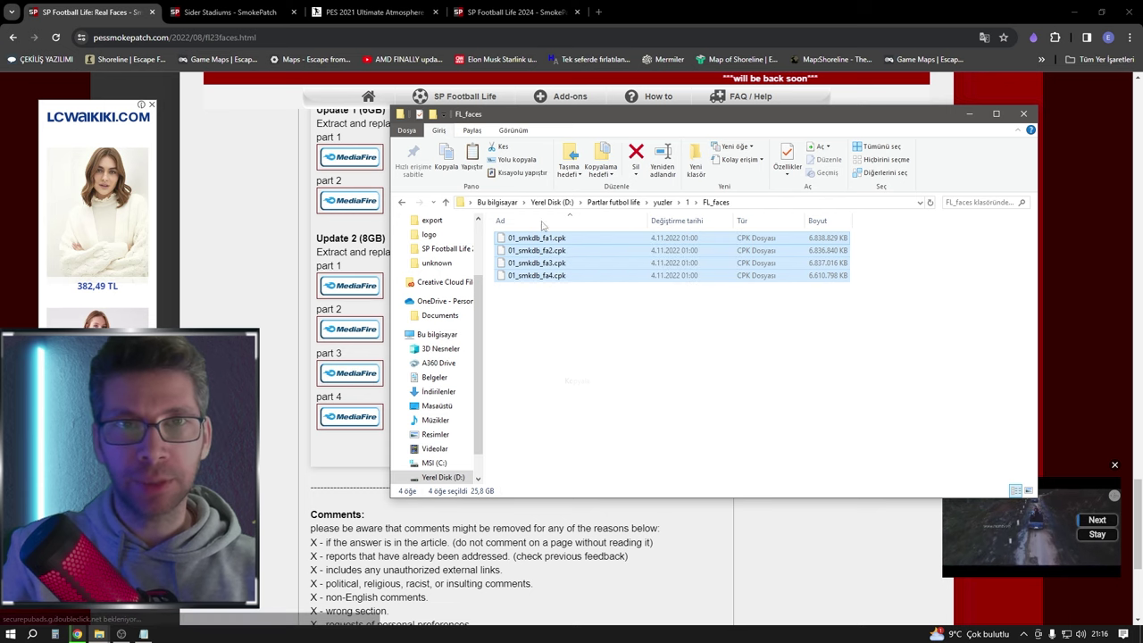
Step: Bring forward the Program Files (x86) window, open the SP Football Life 2024 download folder, and show its paste option
drag(533, 115, 510, 161)
mouse_move(104, 634)
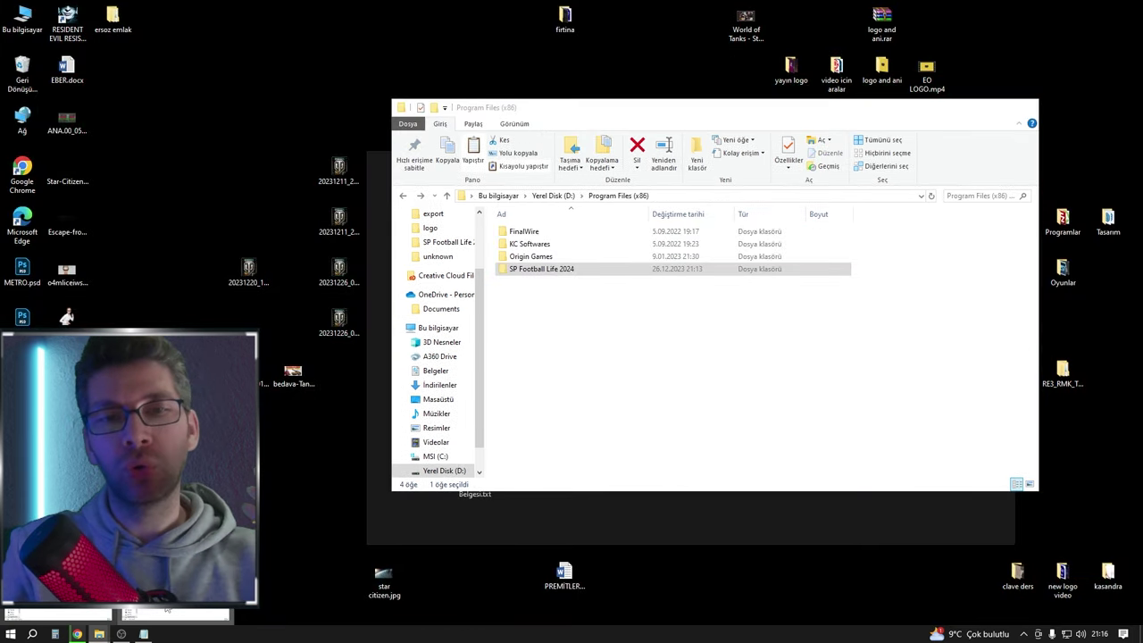
click(162, 612)
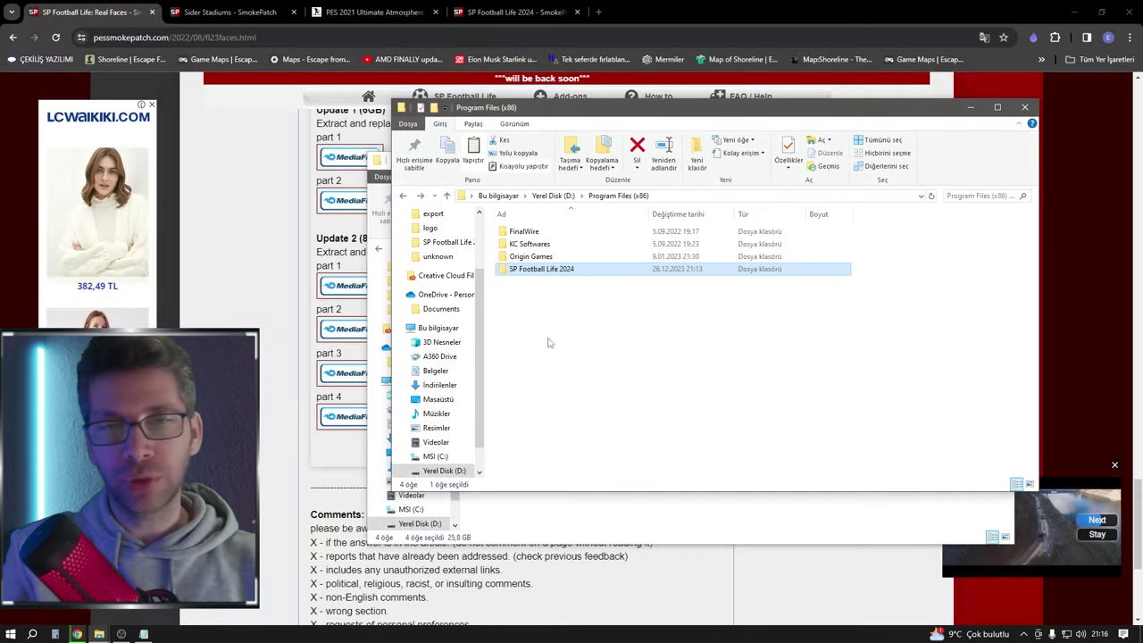
double_click(555, 270)
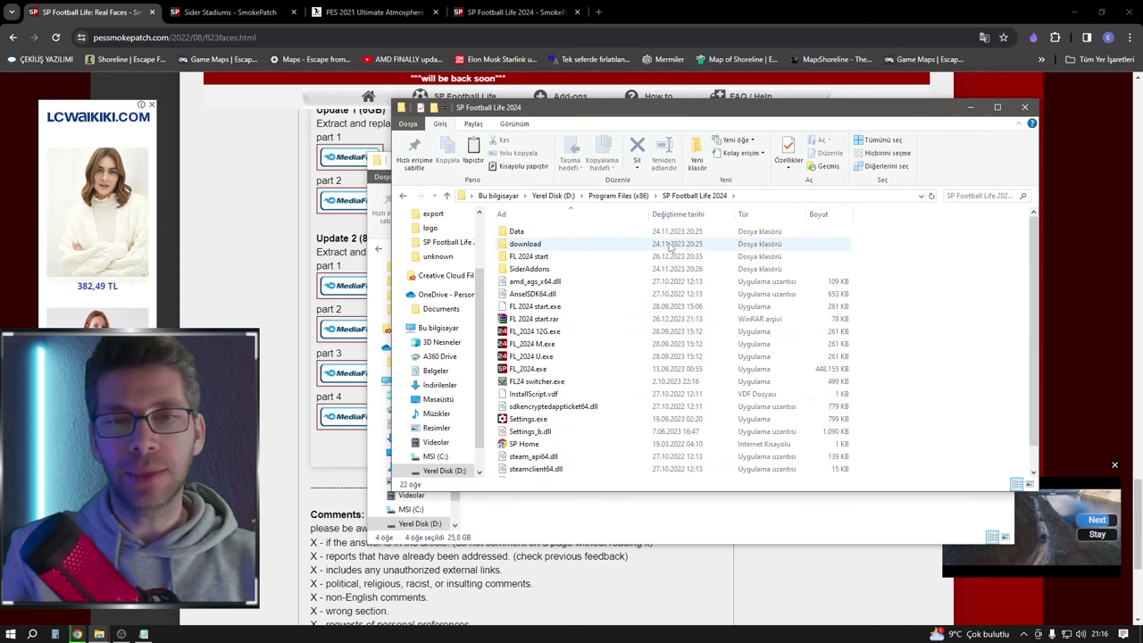
double_click(525, 244)
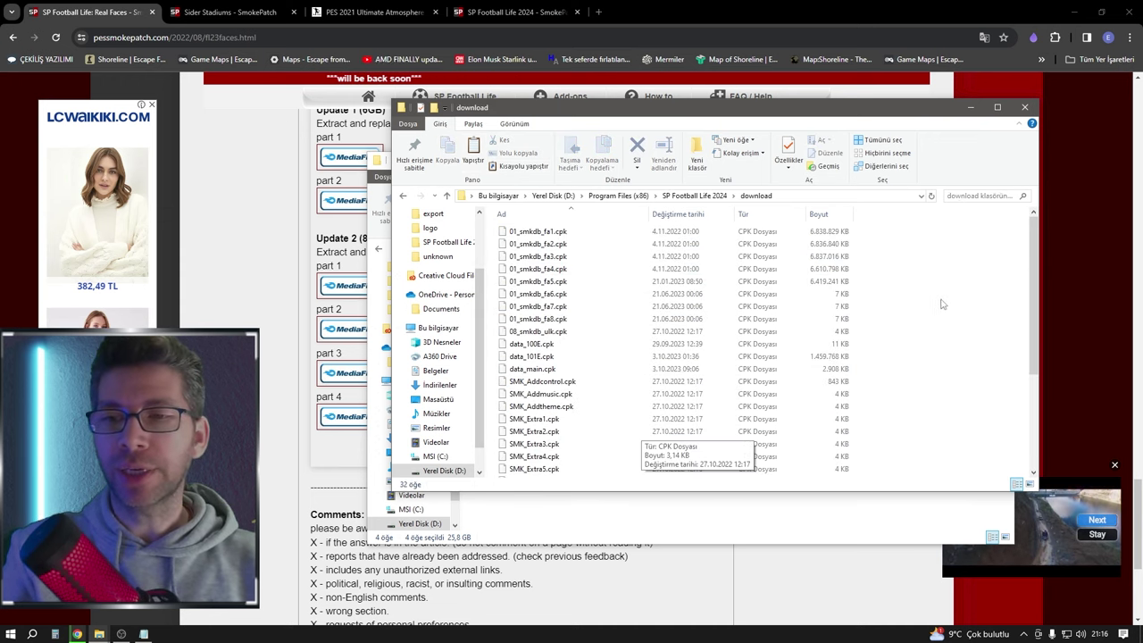
right_click(940, 298)
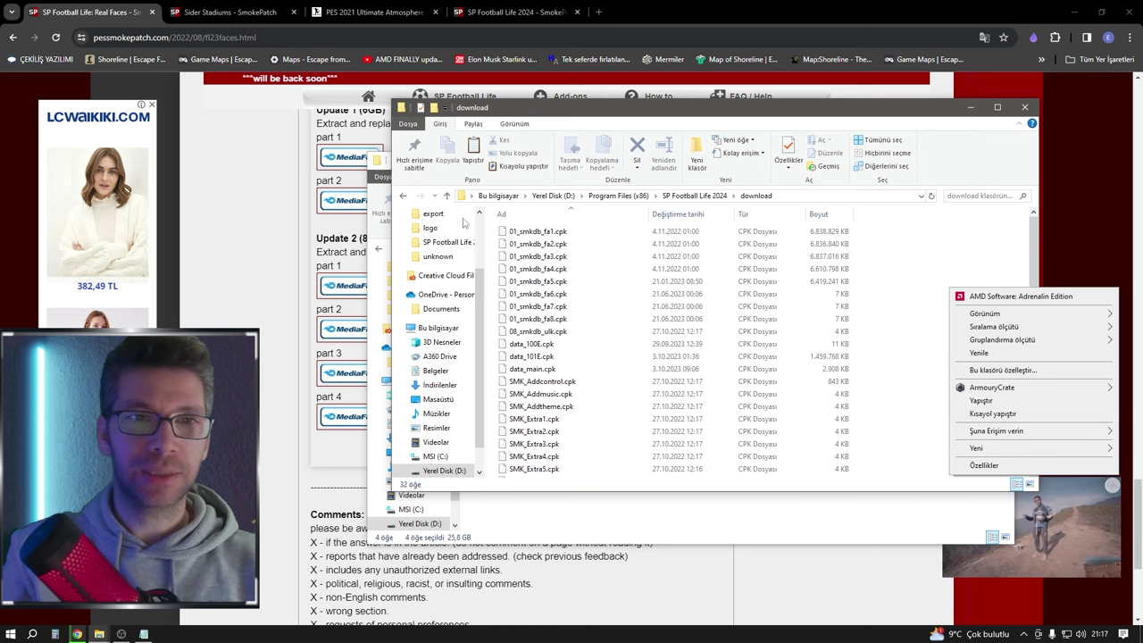
Step: Select 01_smkdb_fa5.cpk from the extracted update 1 folder and show the paste option in the game's download folder
click(368, 232)
key(BackSpace)
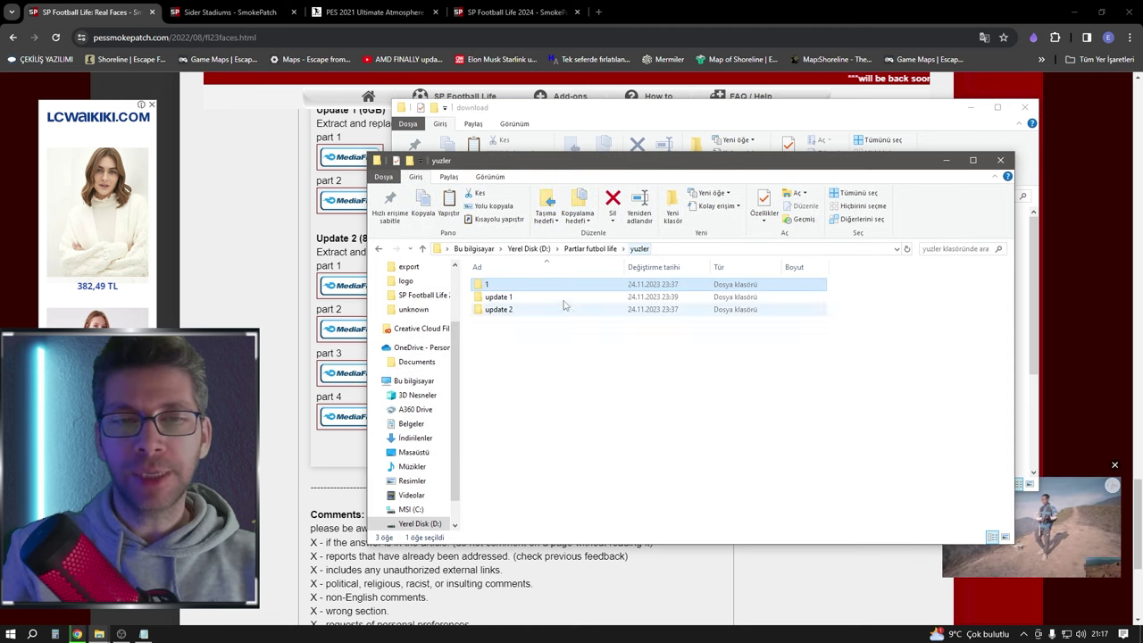
double_click(517, 298)
double_click(506, 284)
click(514, 284)
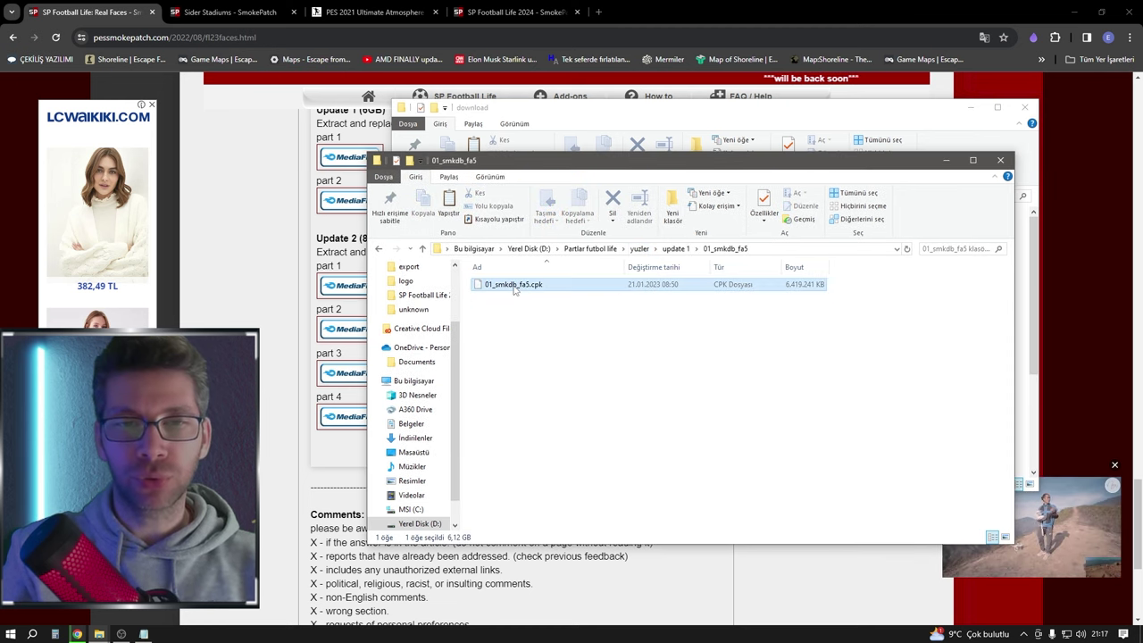
click(672, 117)
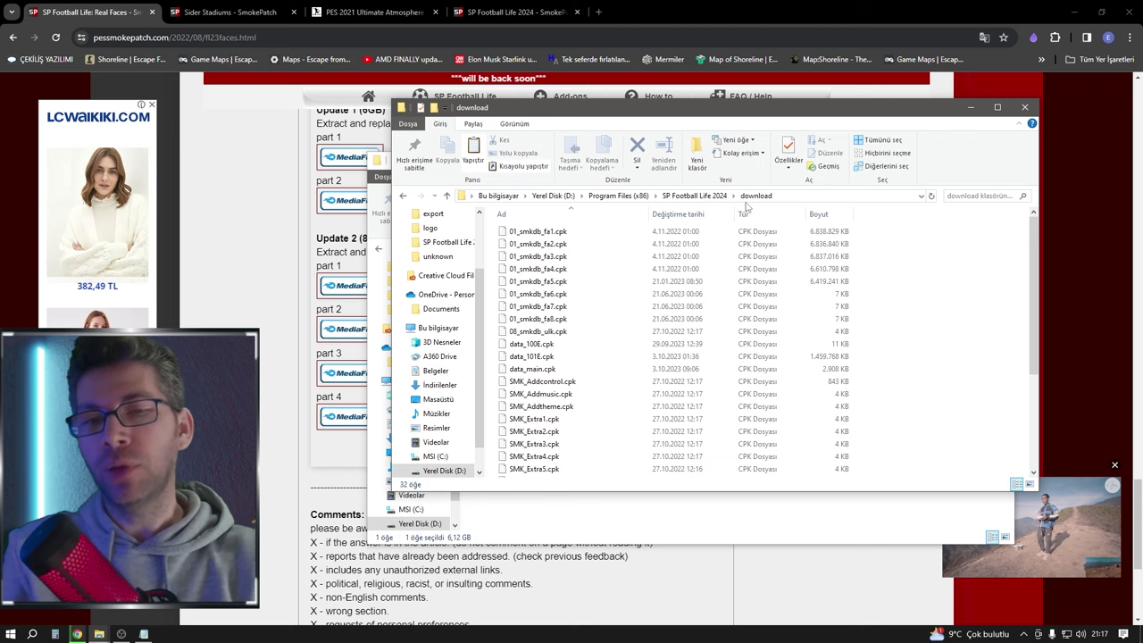
right_click(925, 286)
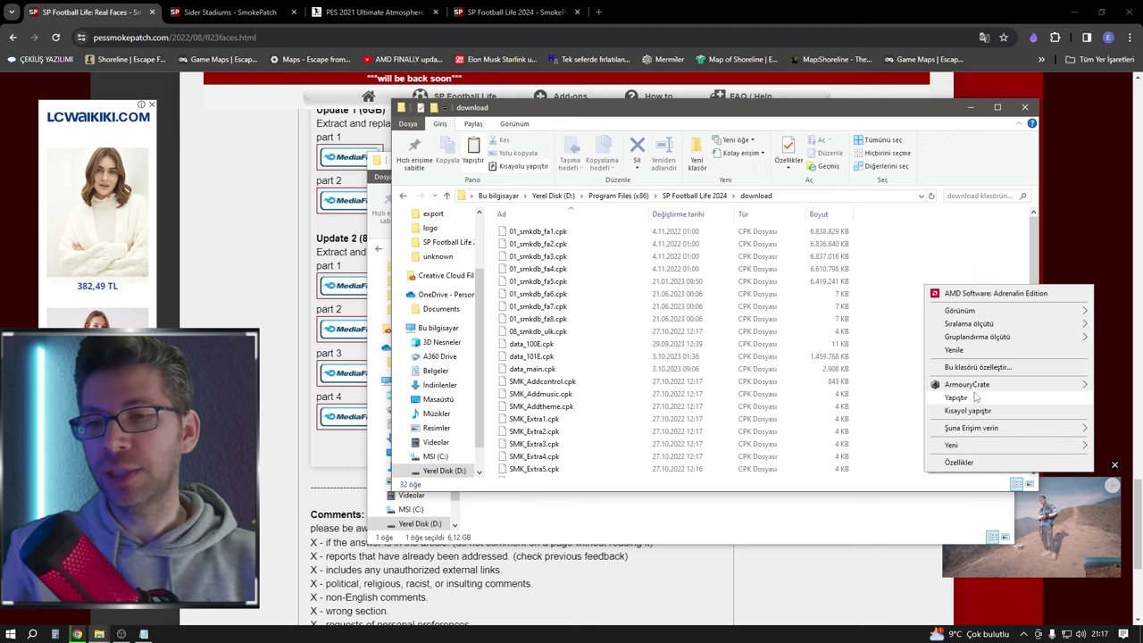
Step: Extract 01_smkdb_fa6.part1.rar from the update 2 folder into a 01_smkdb_fa6 folder and open that folder
click(374, 365)
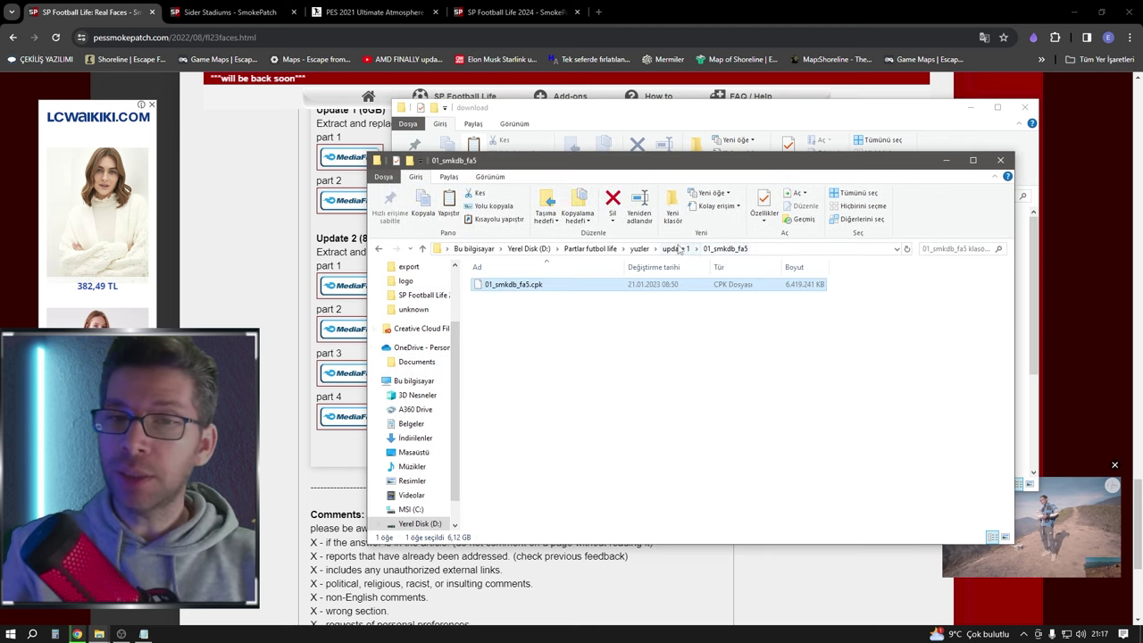
click(674, 249)
click(640, 248)
double_click(510, 298)
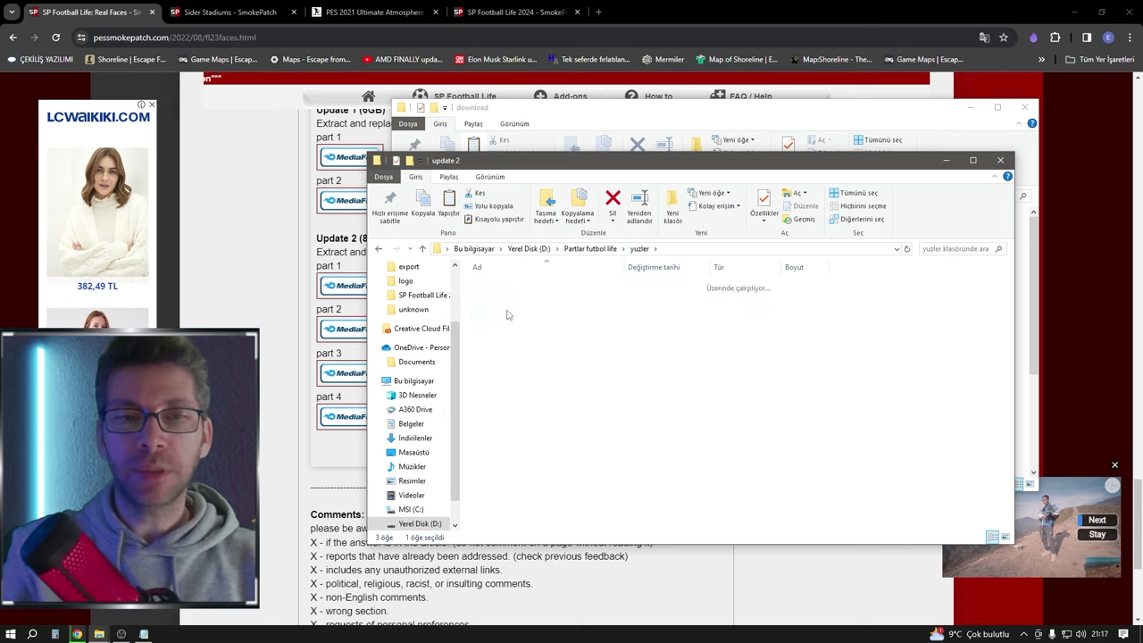
click(518, 284)
right_click(530, 284)
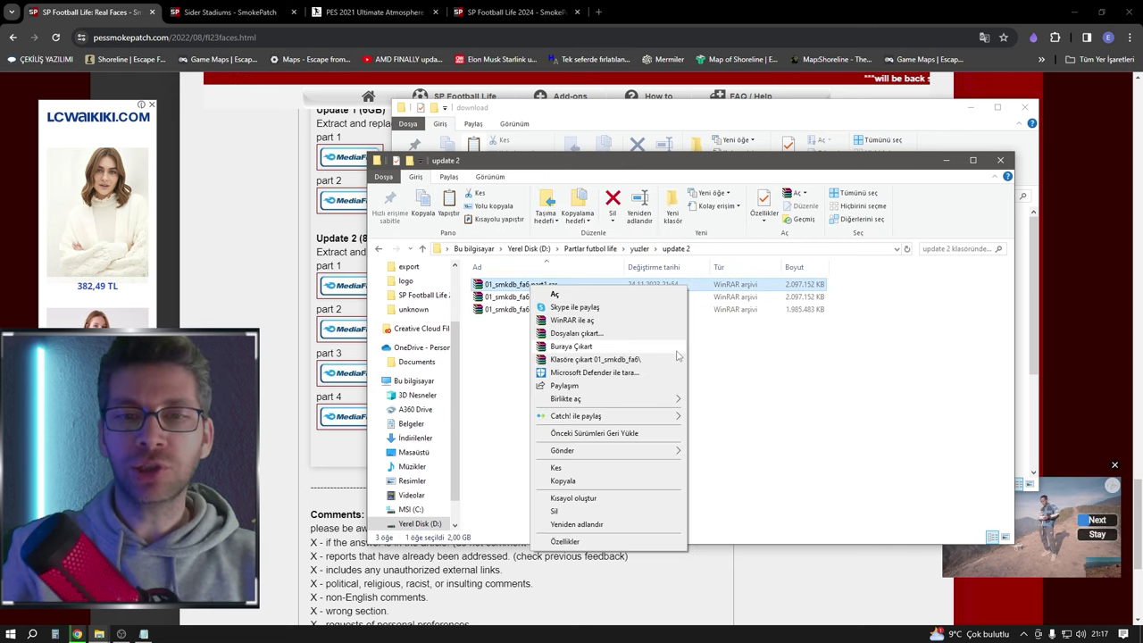
click(655, 365)
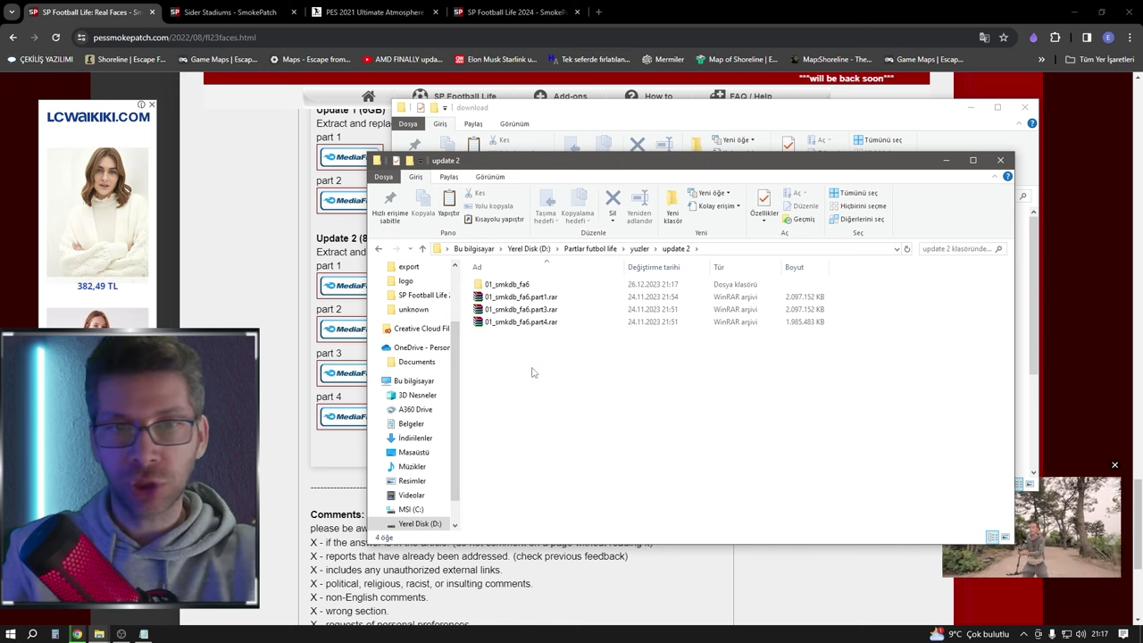
double_click(507, 286)
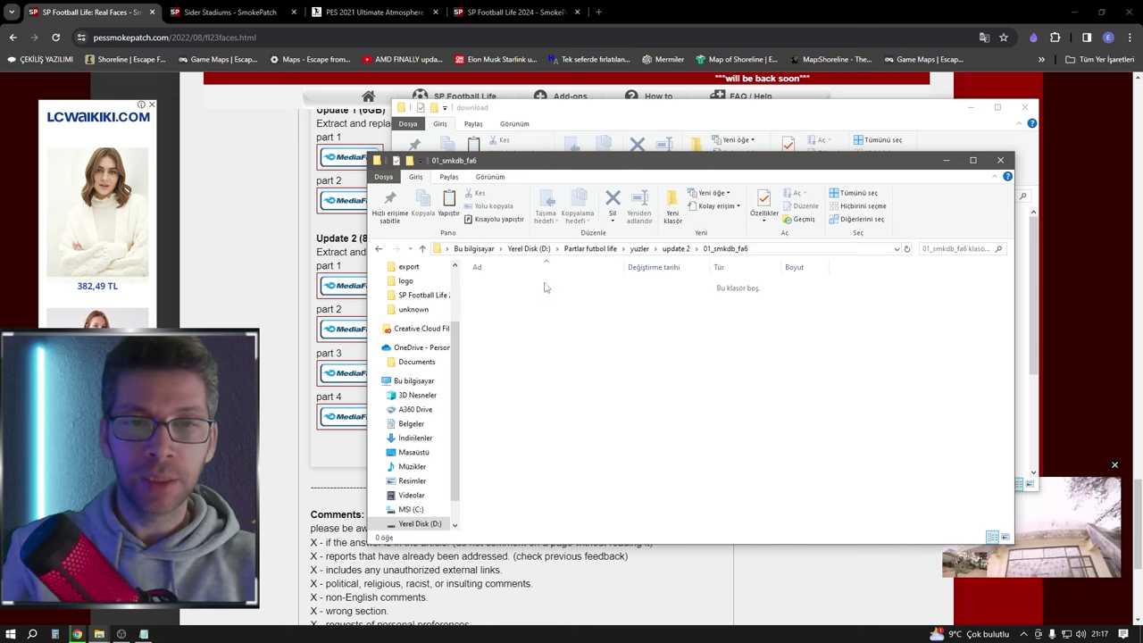
Step: Review the face files in the game's download folder and go back from update 2 to the extracted update 1 folder
click(378, 248)
click(1024, 268)
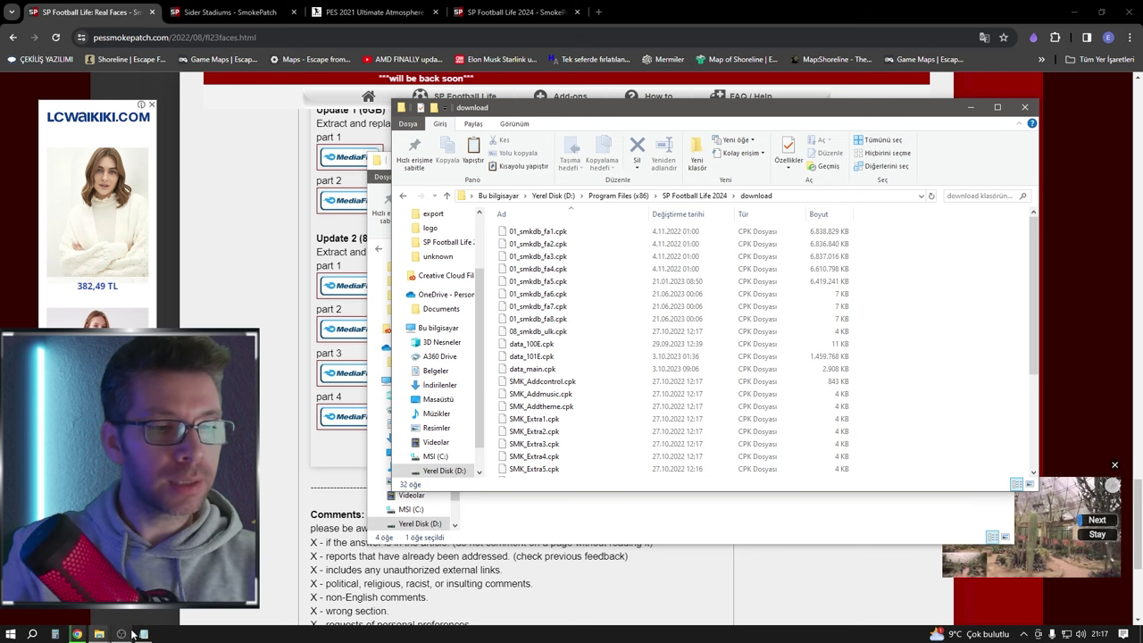
mouse_move(100, 637)
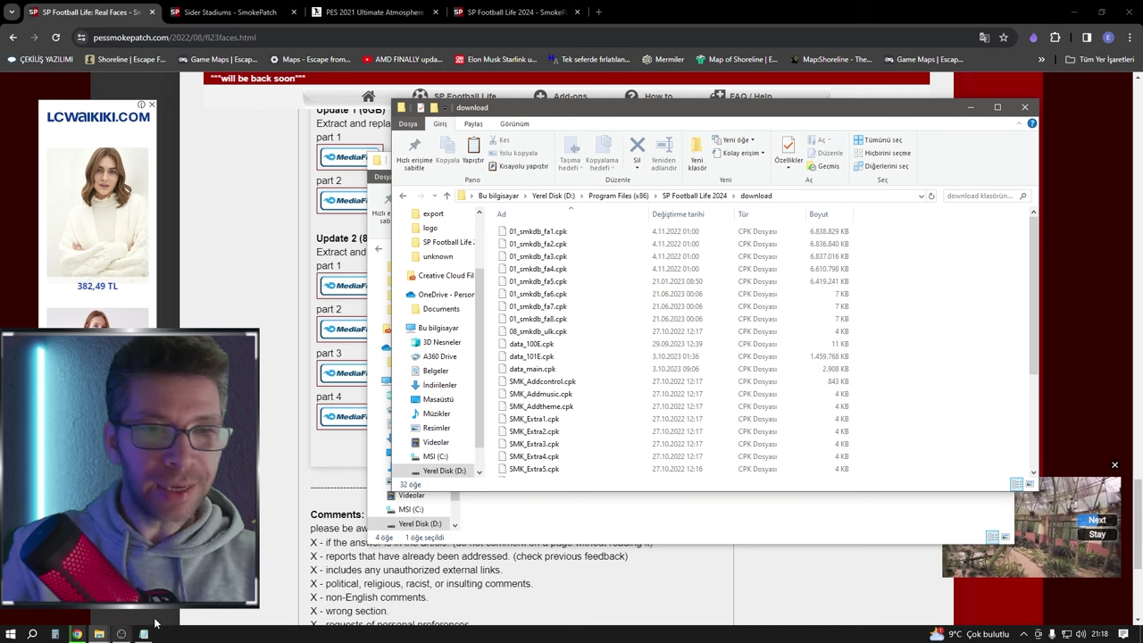
click(971, 109)
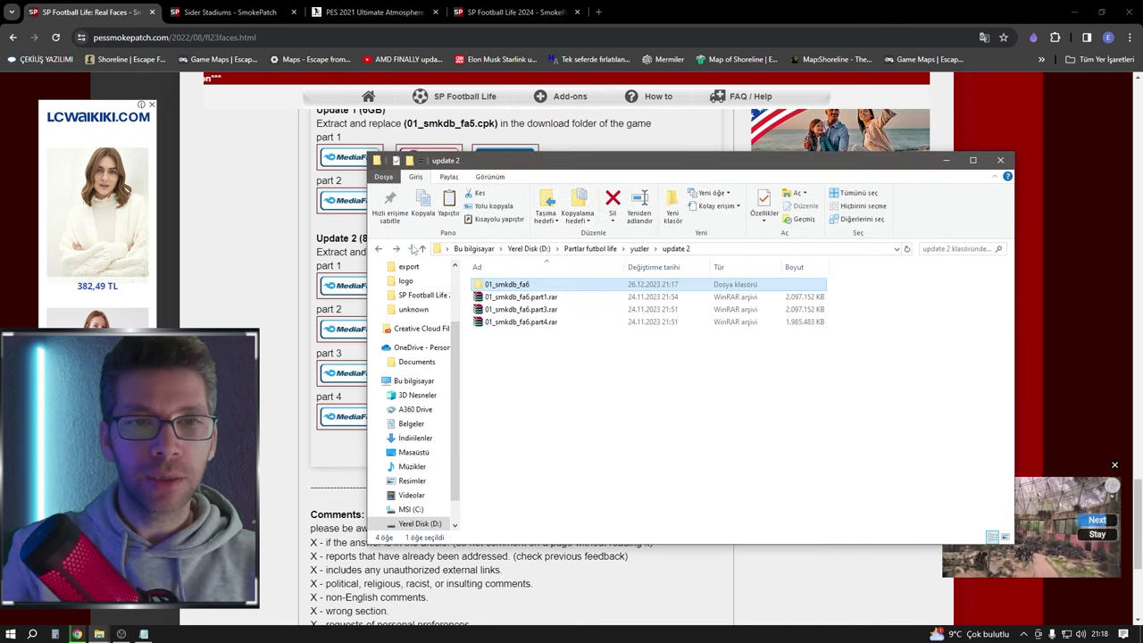
click(380, 250)
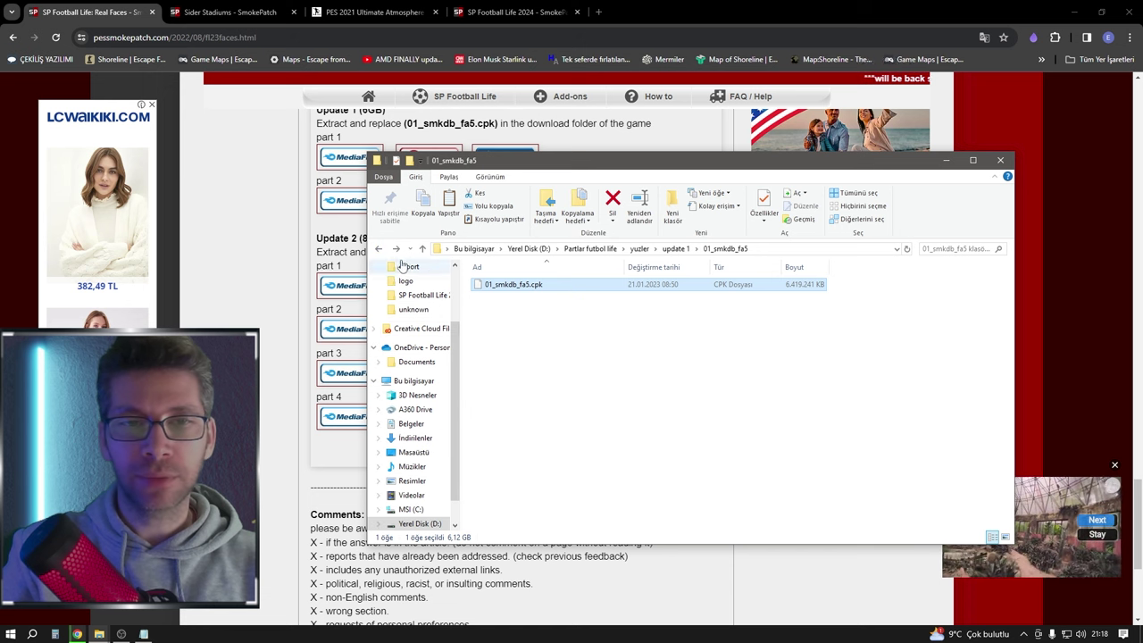
click(382, 250)
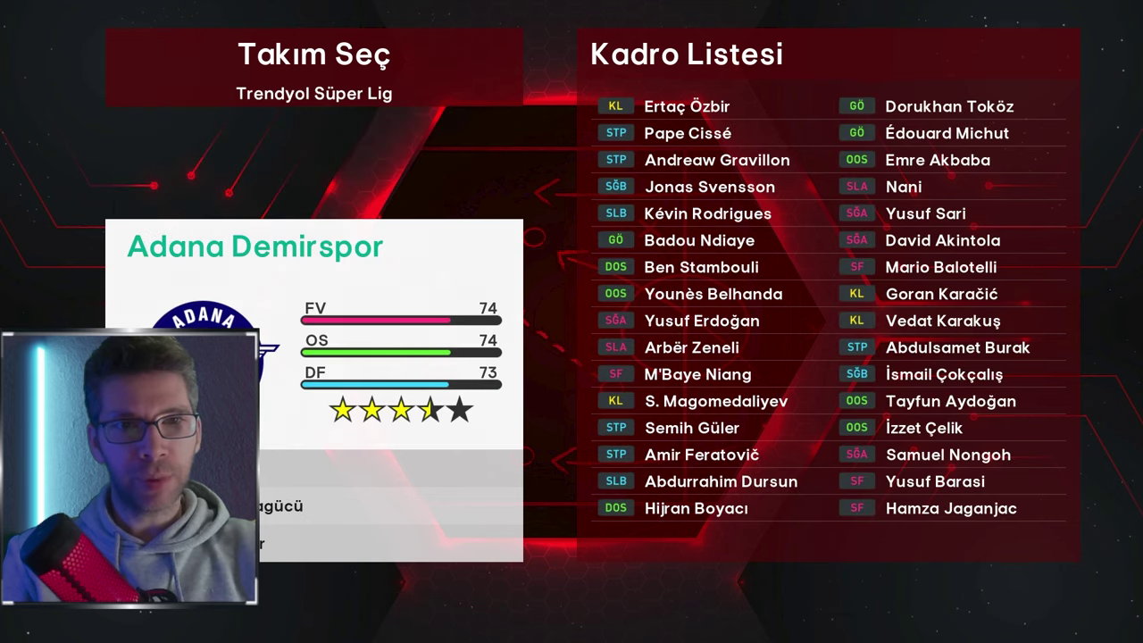
Step: Open the Beşiktaş JK squad from the Trendyol Süper Lig team selection in the game's player editor
key(Down)
key(Down)
key(Down)
key(Down)
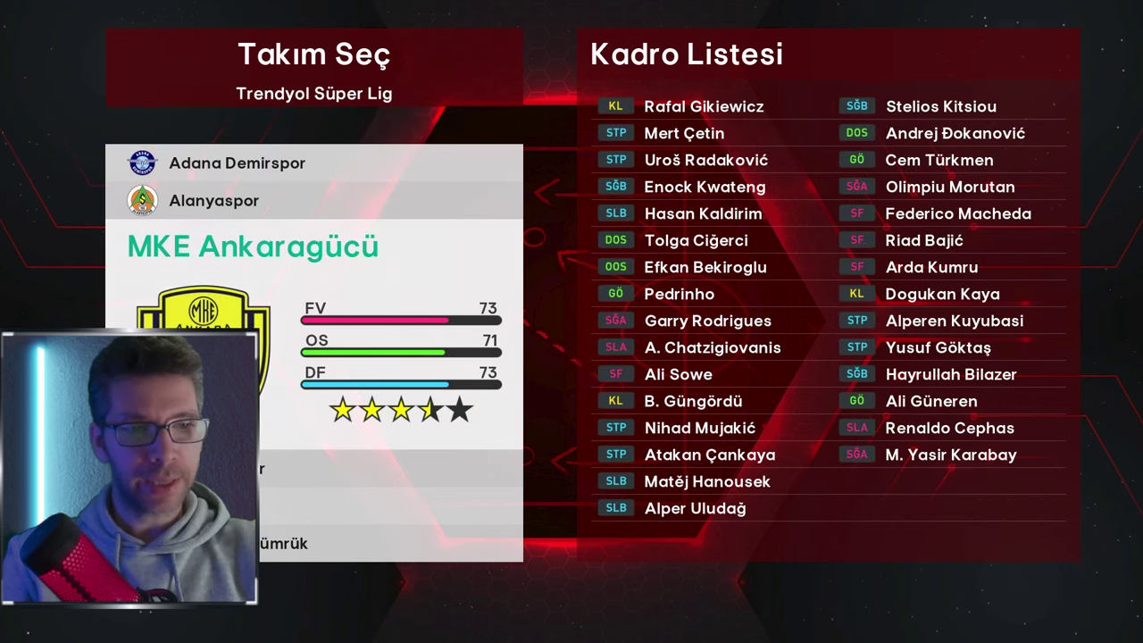
key(Return)
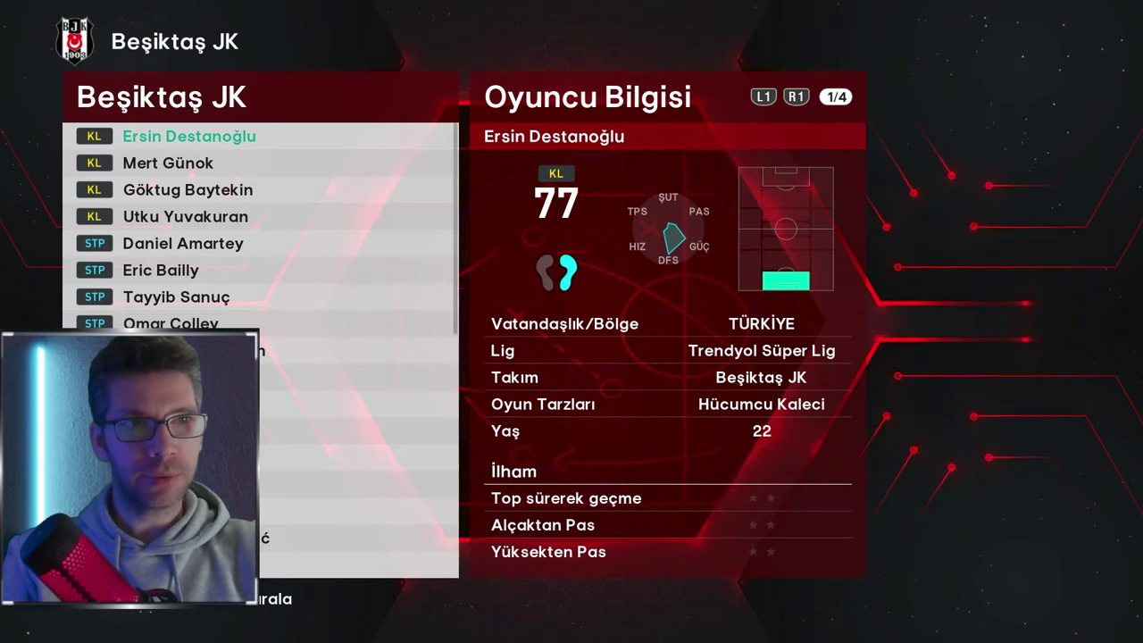
Step: Browse the Beşiktaş JK player list from the goalkeepers down through the centre-backs to check the player faces
key(Down)
key(Down)
key(Down)
key(Down)
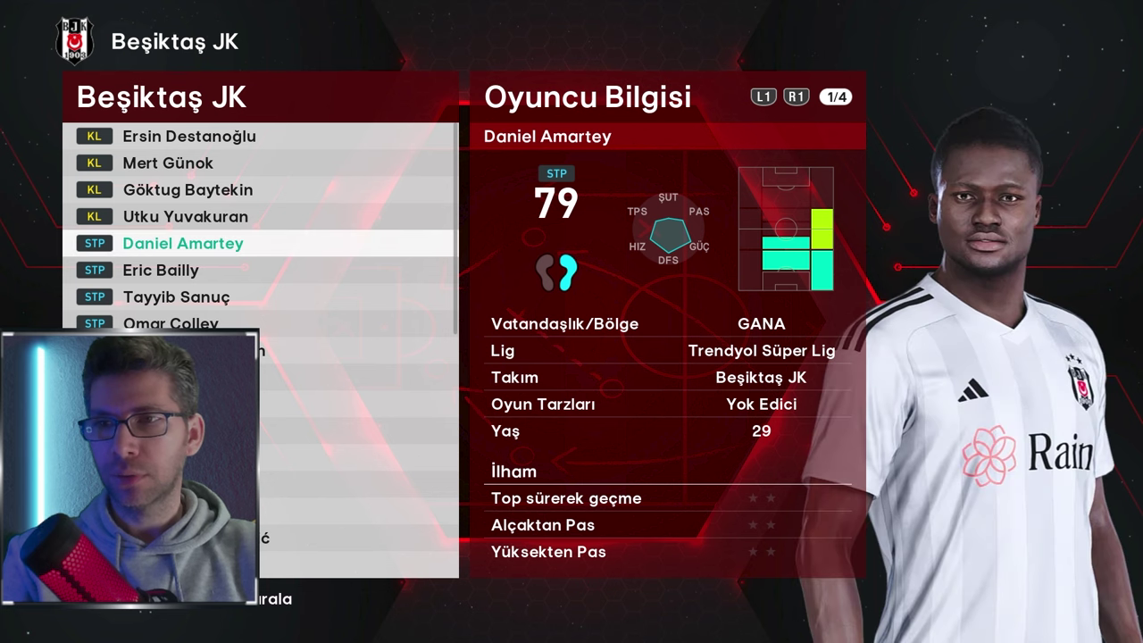
key(Down)
key(Down)
key(Down)
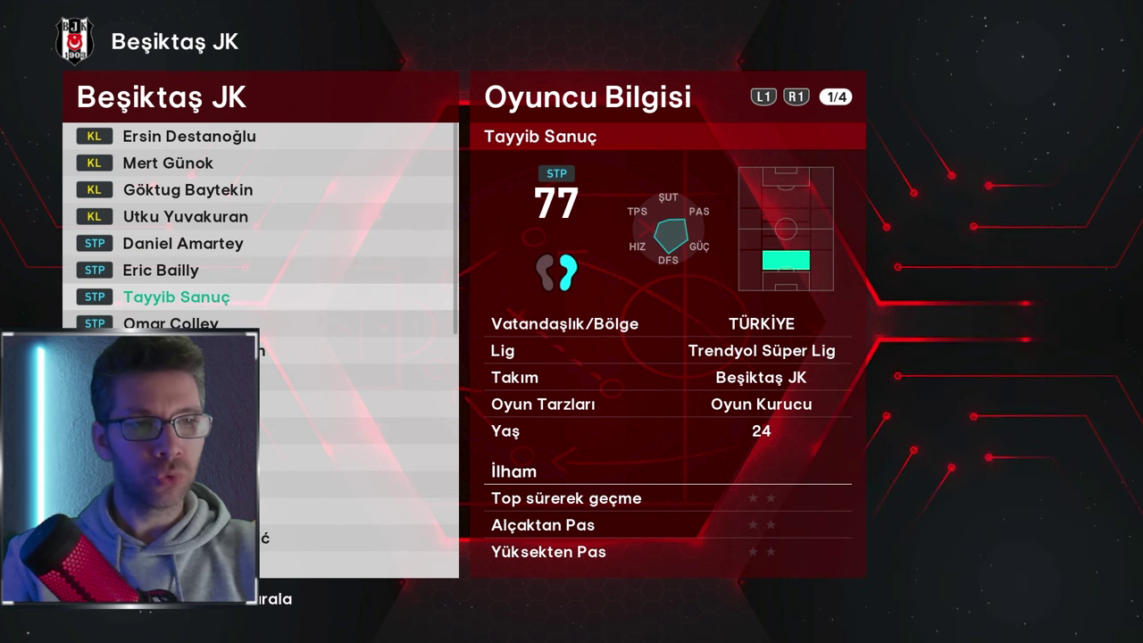
key(Down)
key(Down)
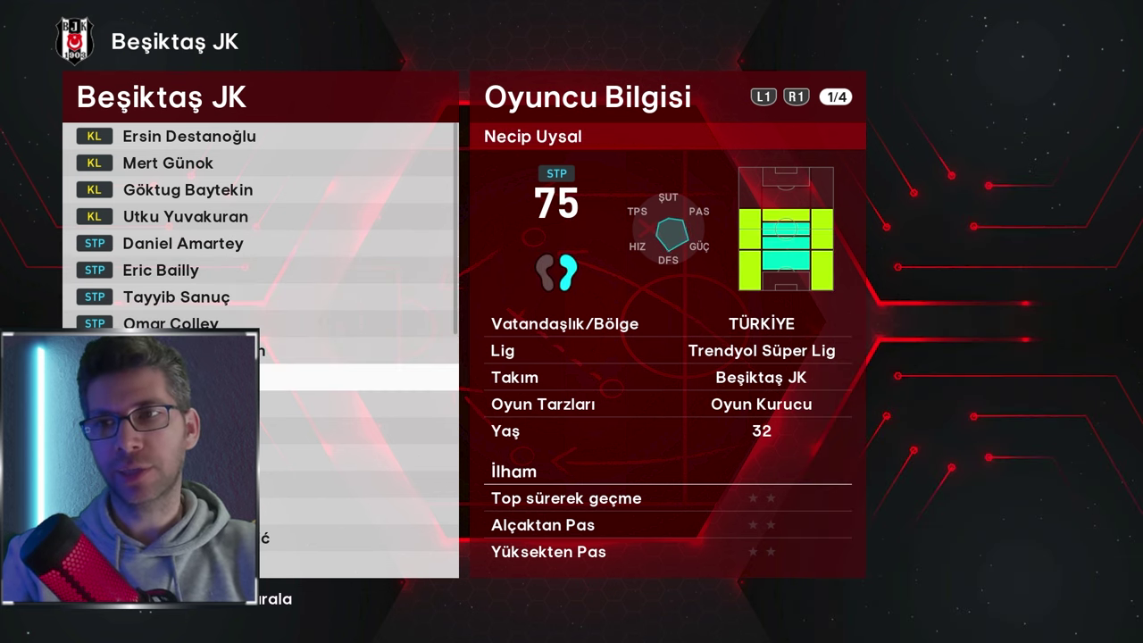
Step: Leave the player and team lists, exit the edit mode, and confirm the return to the top menu
key(Escape)
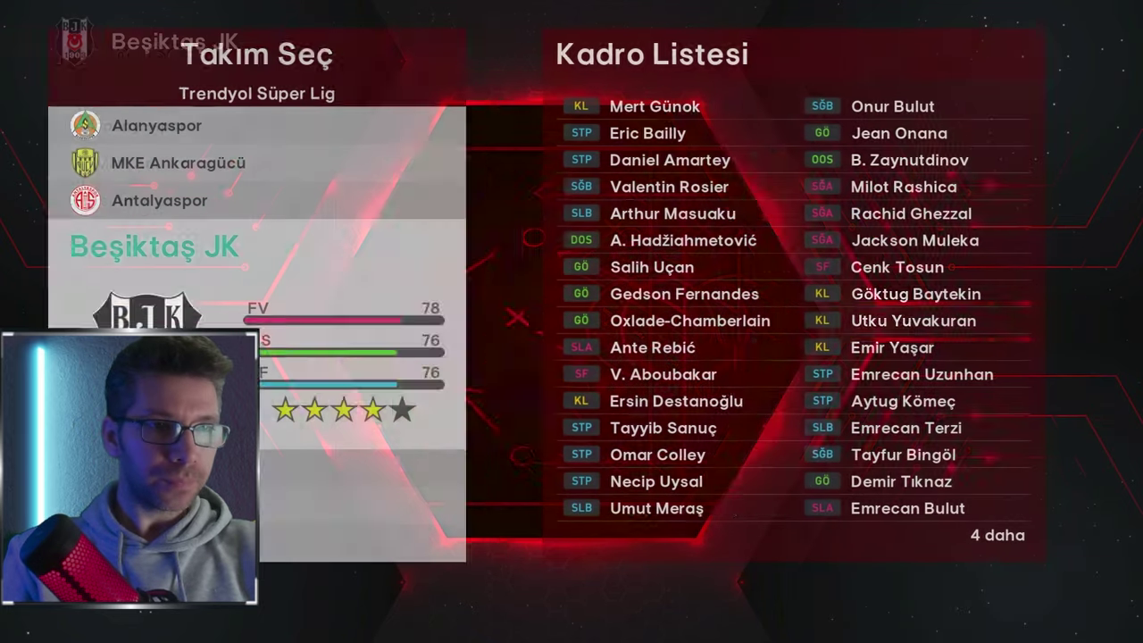
key(Escape)
key(Escape)
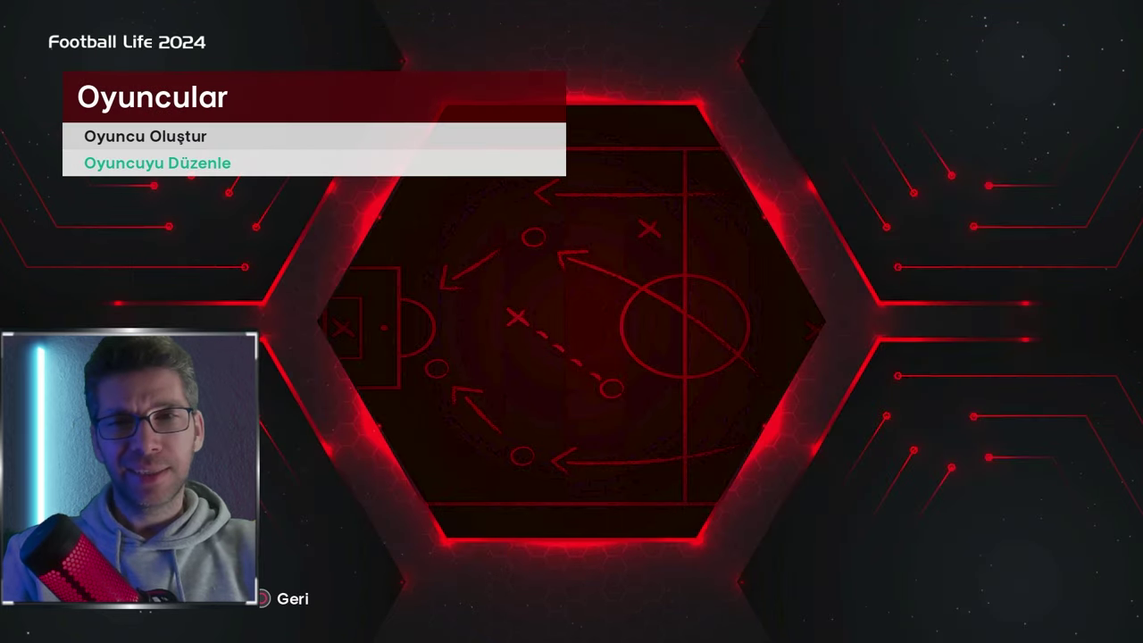
key(Escape)
key(Escape)
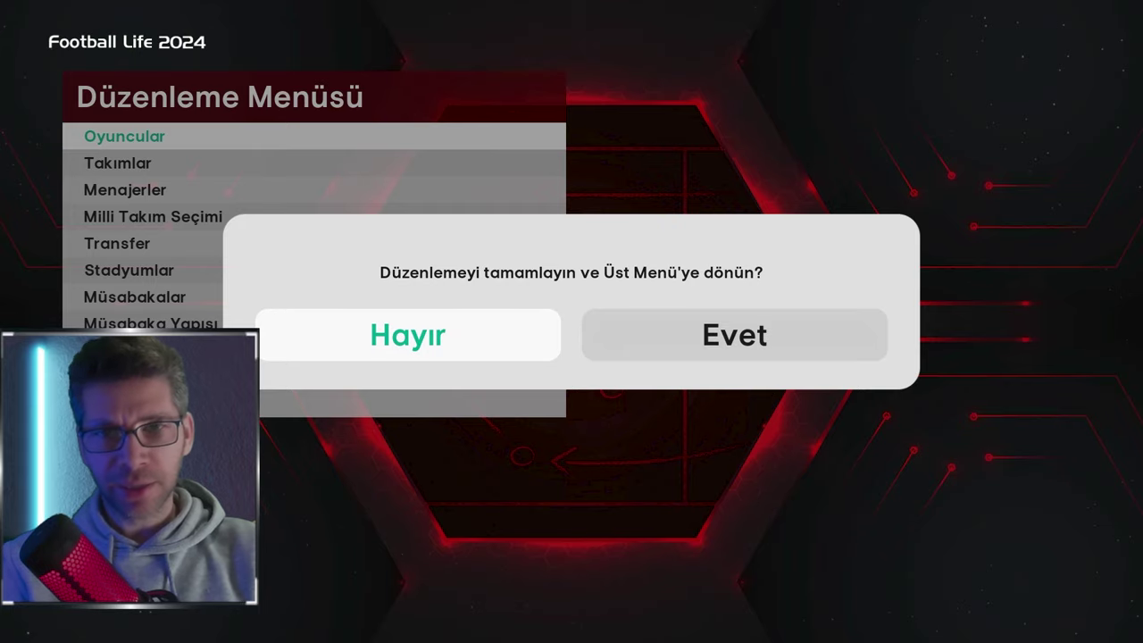
key(Right)
key(Return)
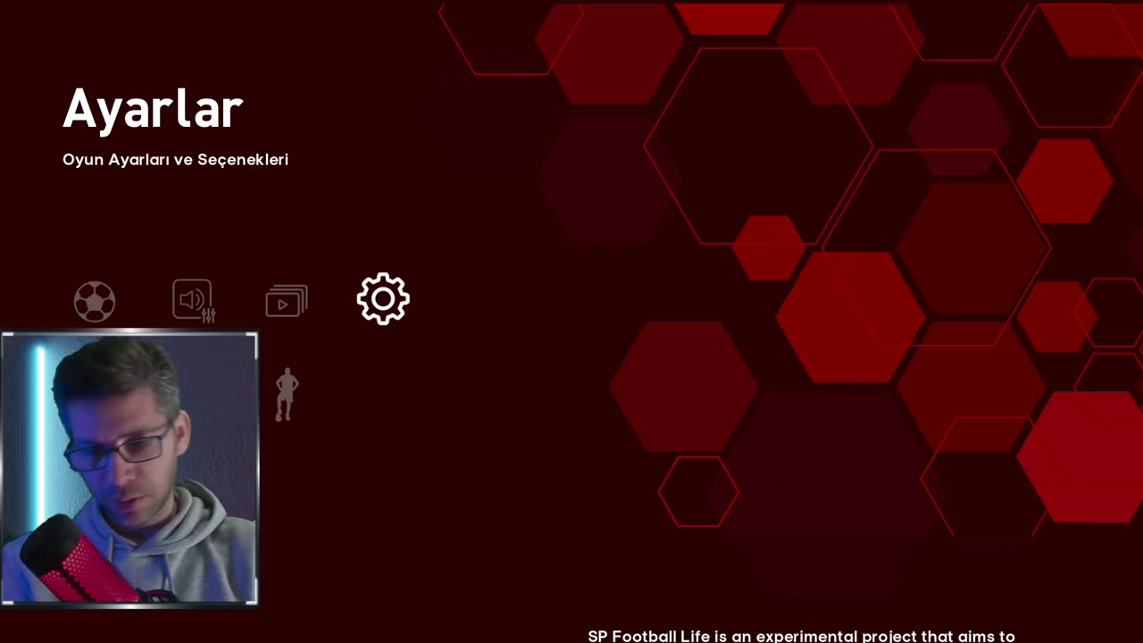
Step: Move from Ayarlar to the Ana Lig mode in the game's main menu and open it
key(Left)
key(Left)
key(Left)
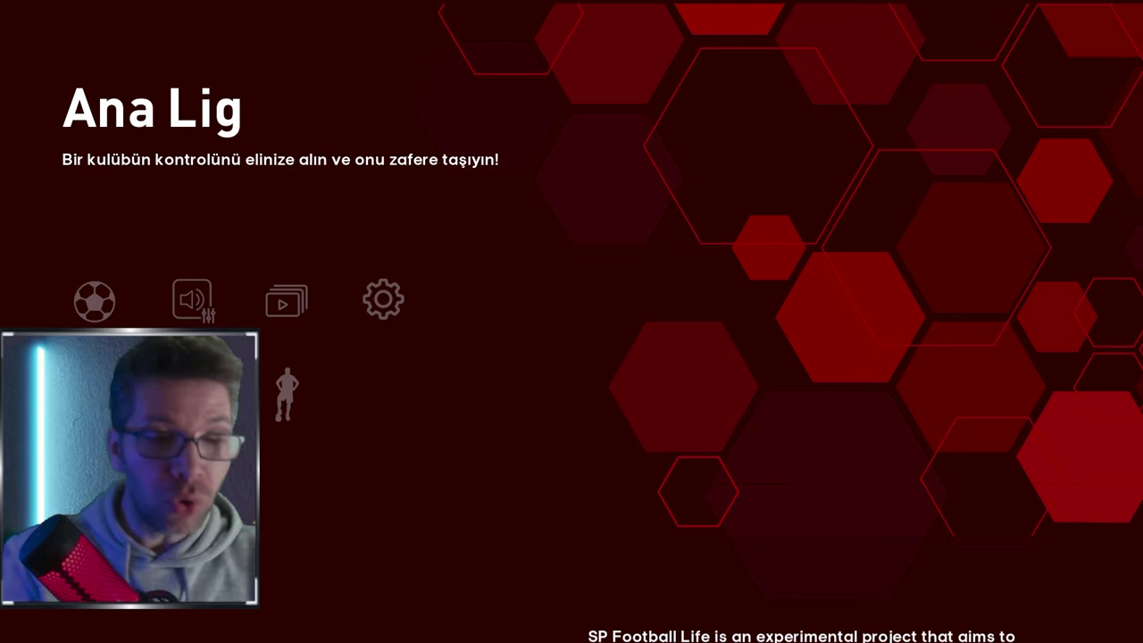
key(Return)
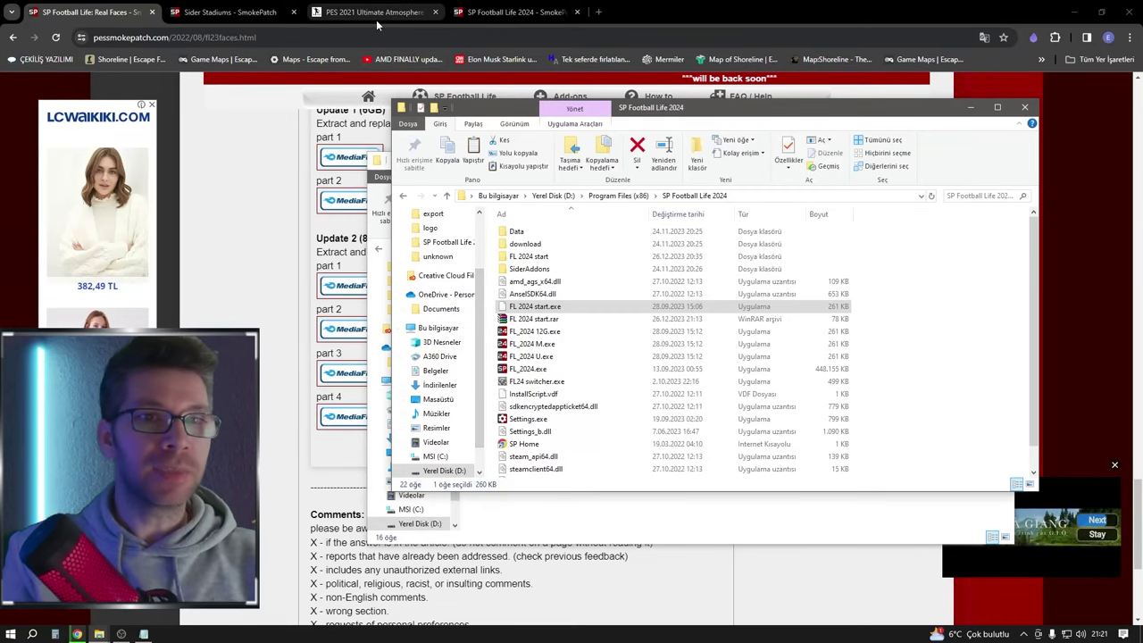
Step: Switch to the browser's PES 2021 Ultimate Atmosphere page and view the Bayern Münih - Galatasaray gameplay video in full screen
click(377, 20)
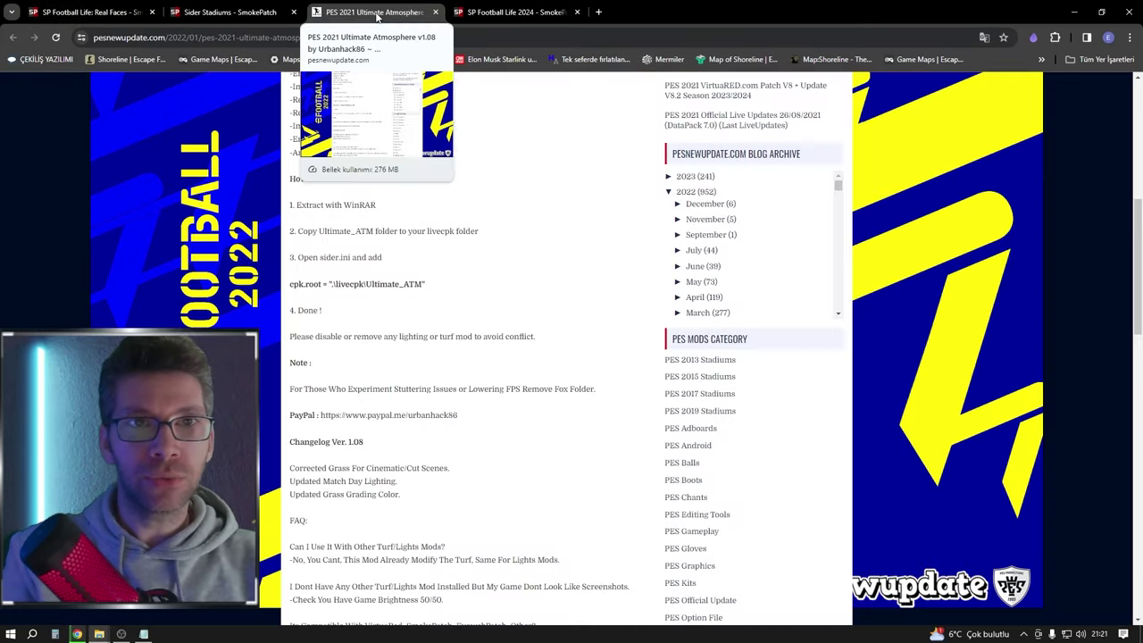
scroll(457, 261, up, 5)
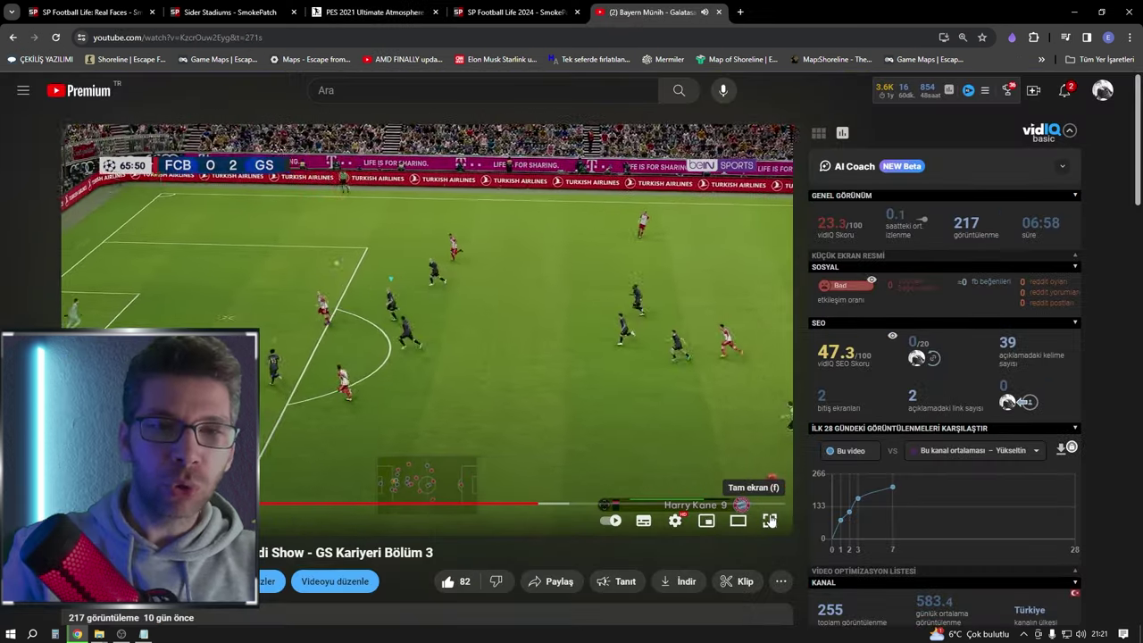
click(767, 518)
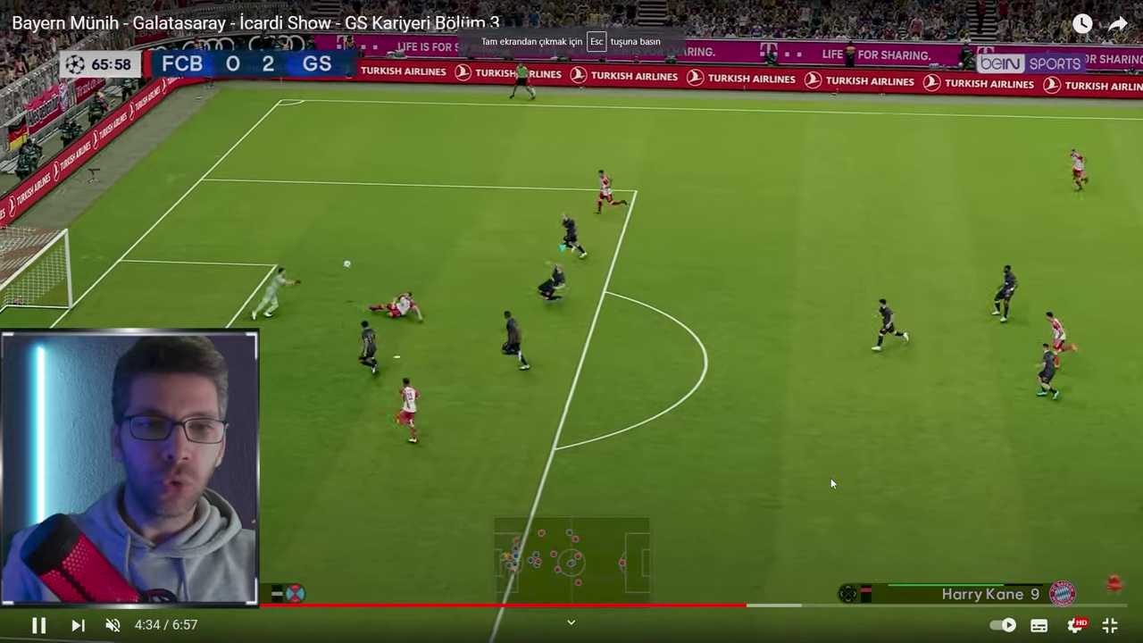